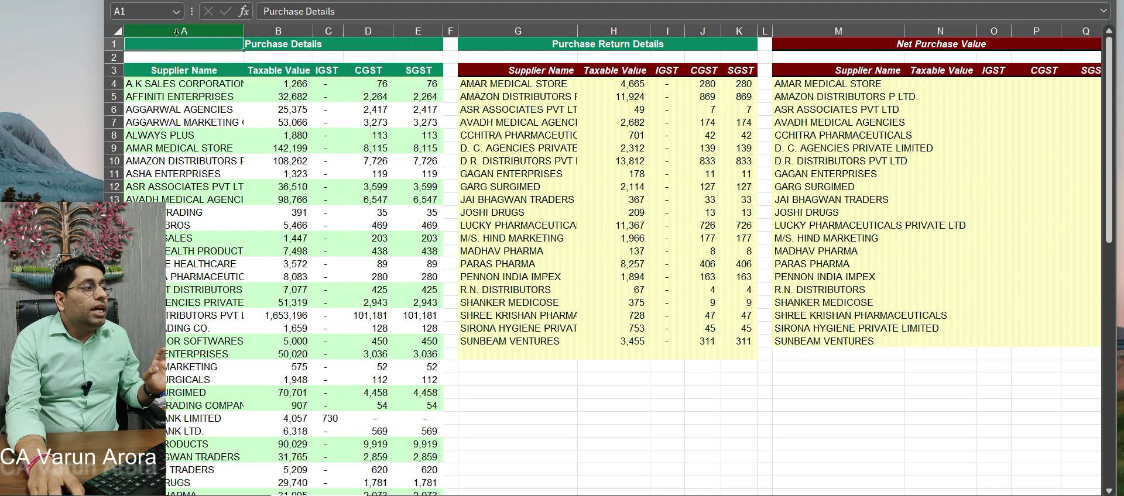
Review the Purchase Details in columns A to E and the Purchase Return Details in columns G to K
drag(184, 30, 418, 30)
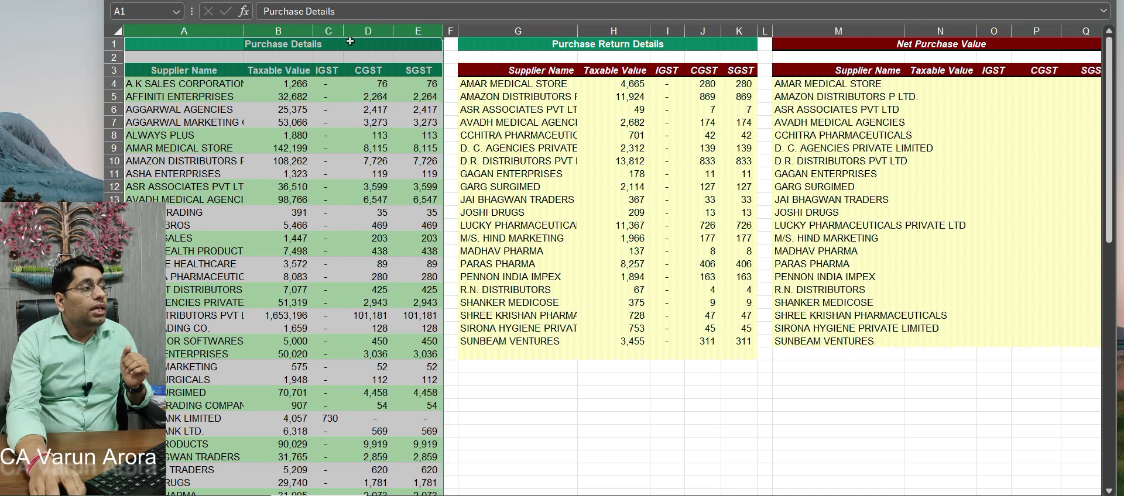
drag(327, 71, 412, 70)
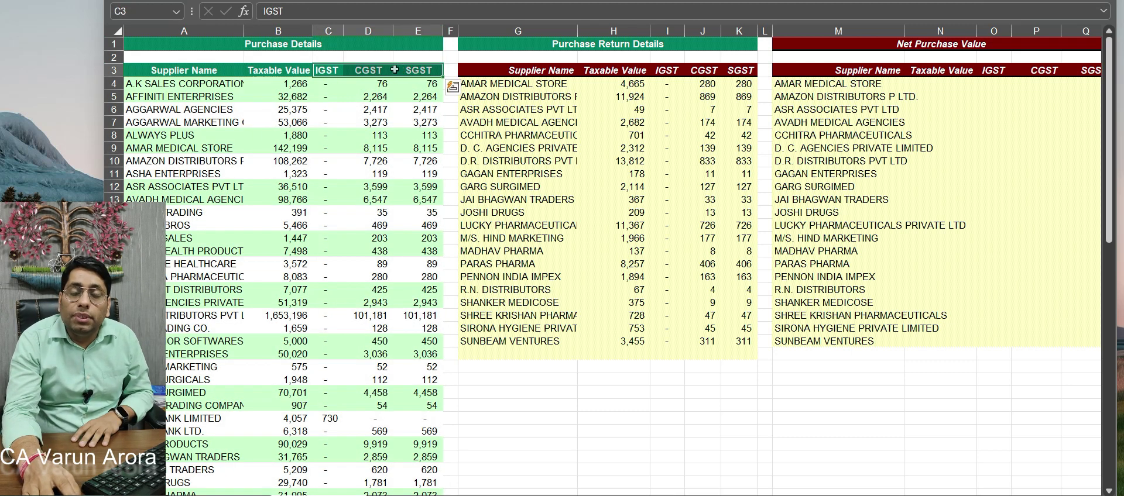
click(196, 123)
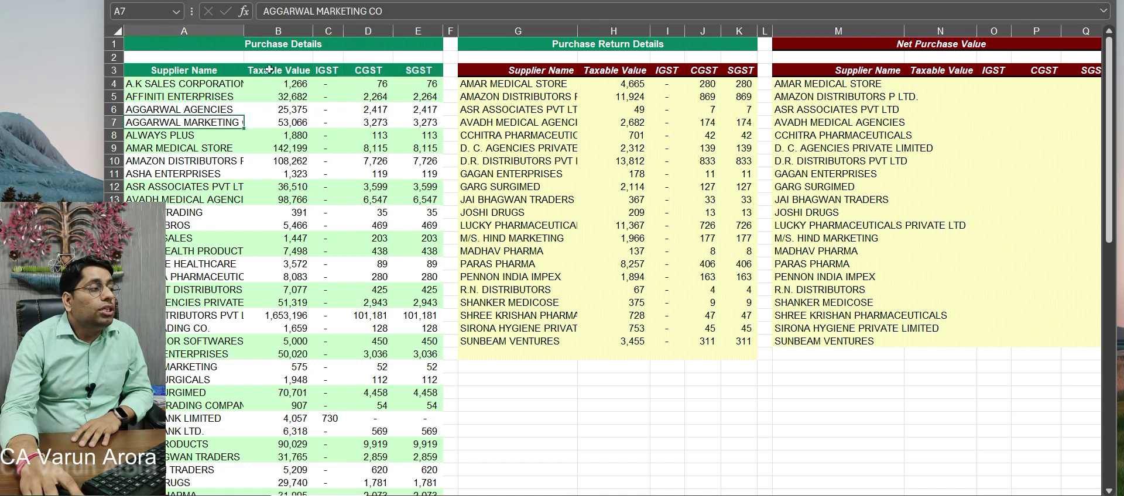
drag(269, 70, 287, 278)
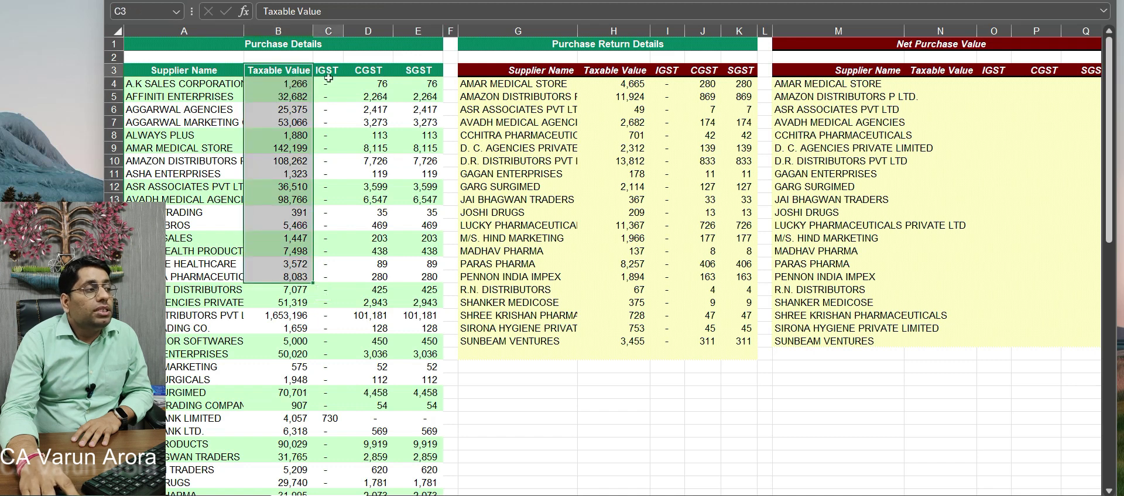
drag(329, 78, 403, 280)
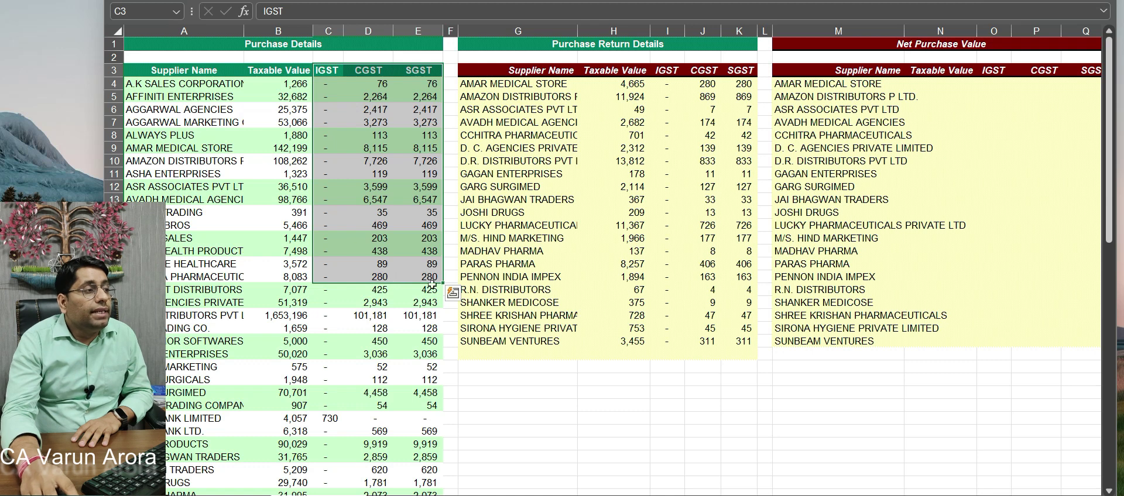
click(533, 26)
drag(532, 26, 739, 27)
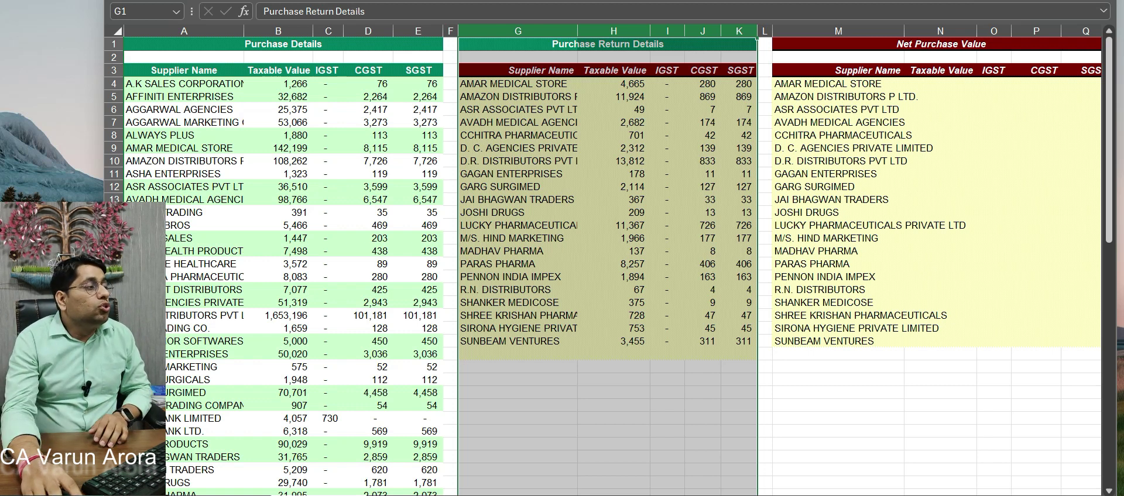
drag(197, 31, 418, 29)
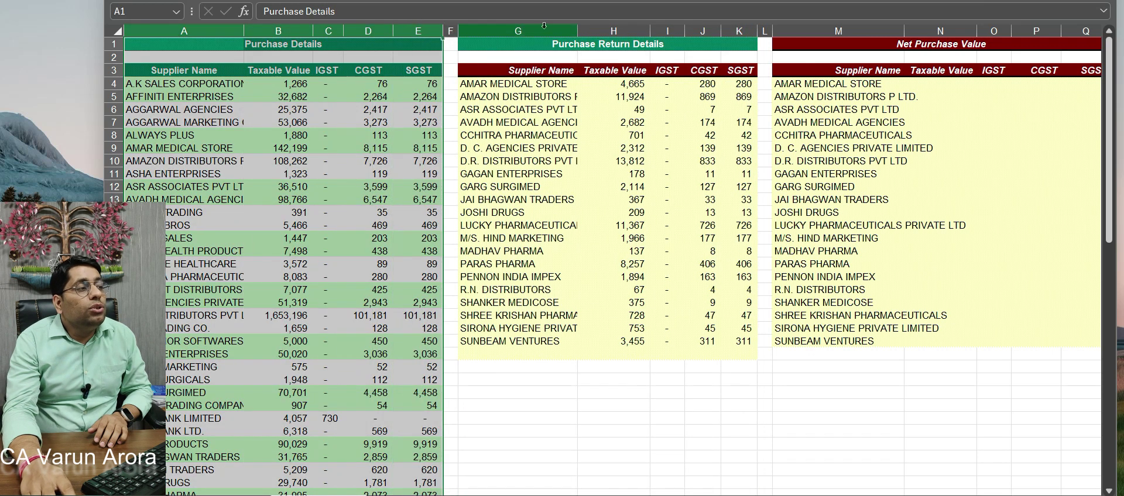
drag(522, 31, 739, 31)
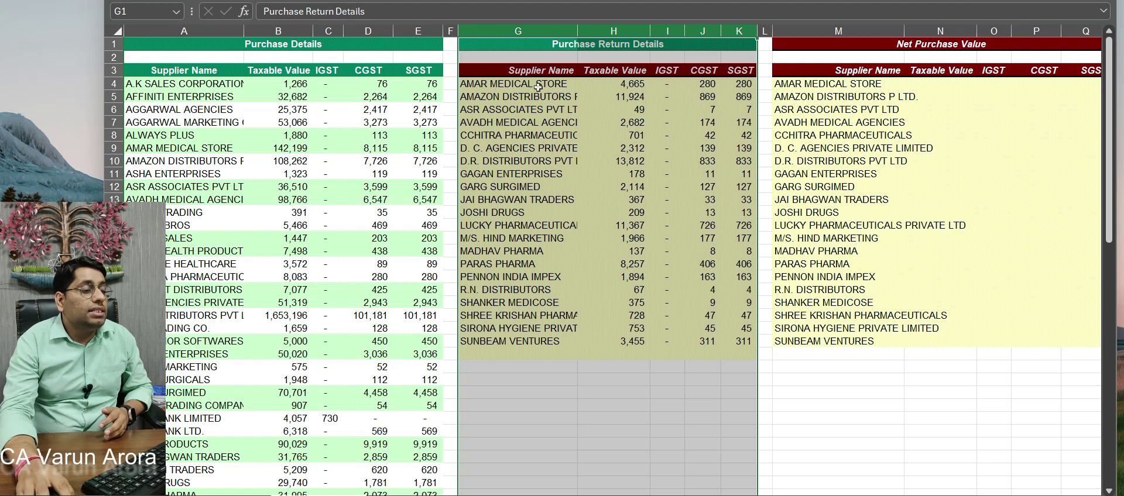
Compare AMAR MEDICAL STORE's taxable value in the Purchase Details with its taxable value in the Purchase Return Details
click(863, 86)
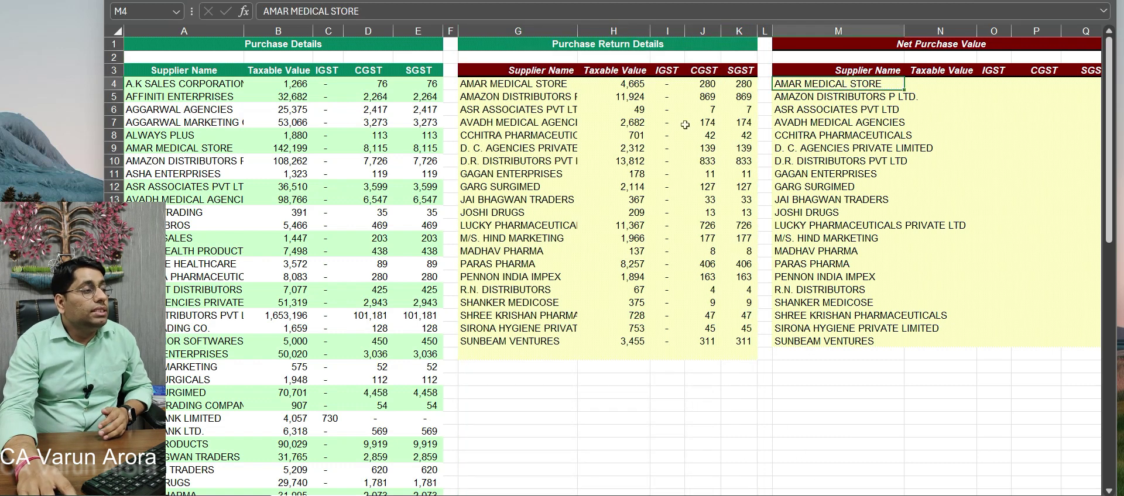
drag(504, 86, 547, 339)
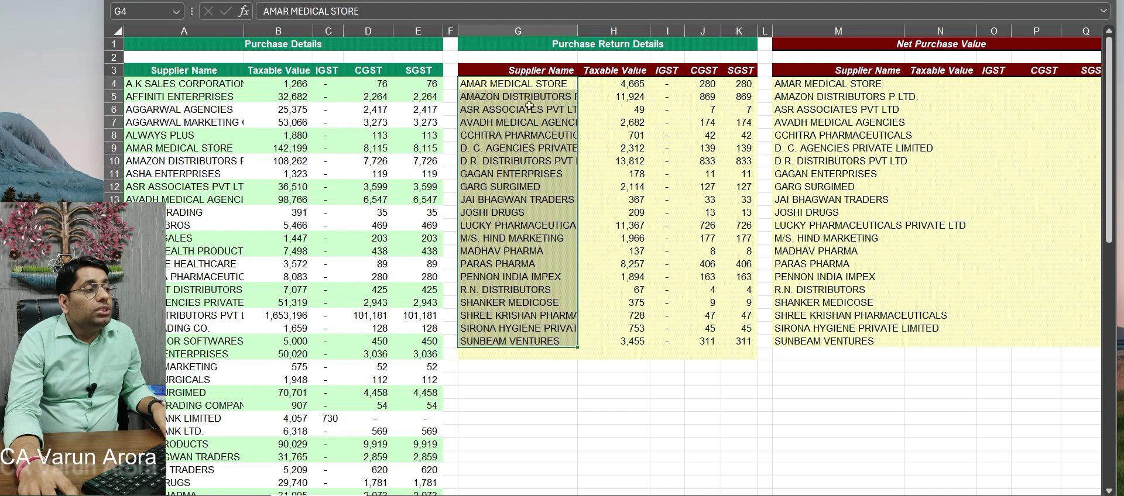
click(525, 85)
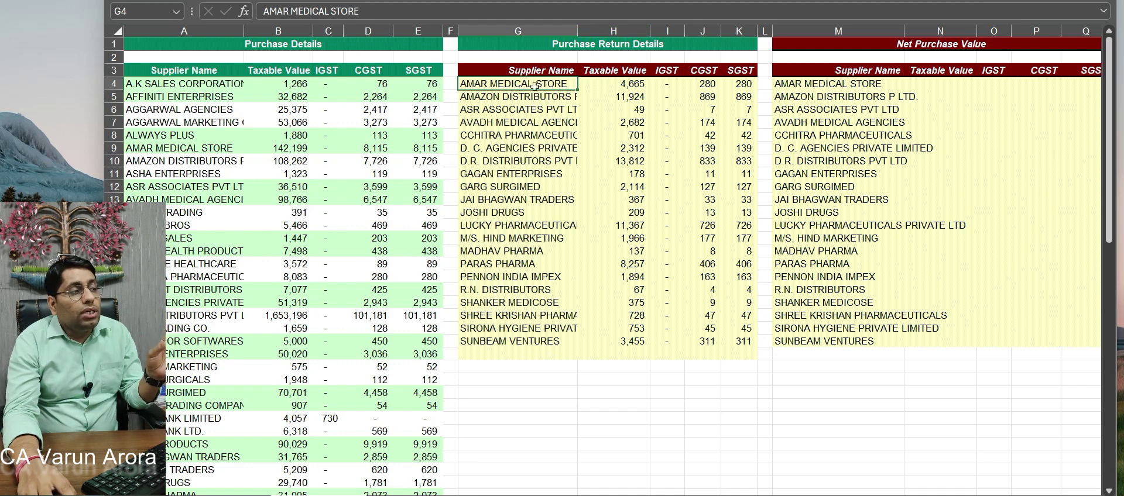
click(617, 85)
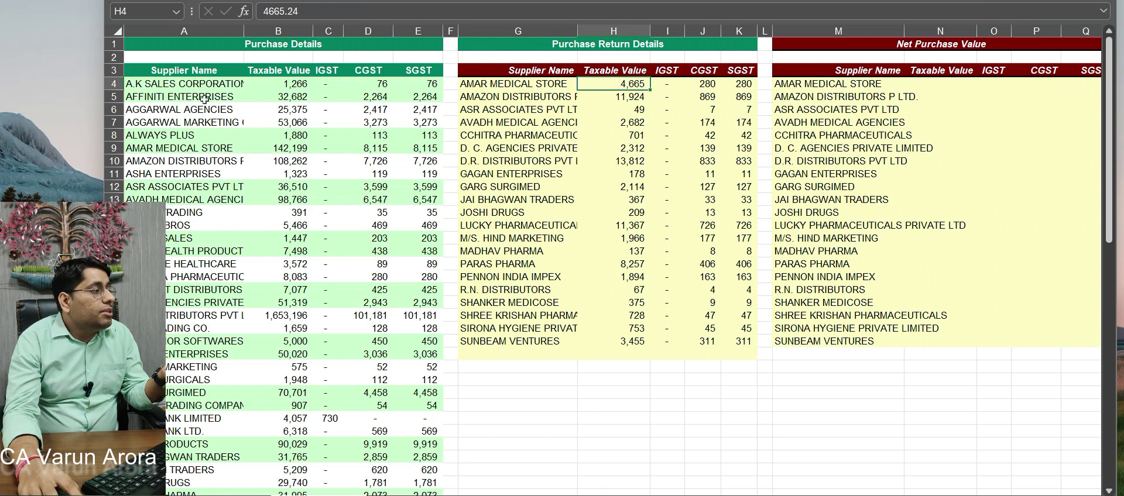
drag(204, 98, 206, 155)
click(207, 148)
click(279, 148)
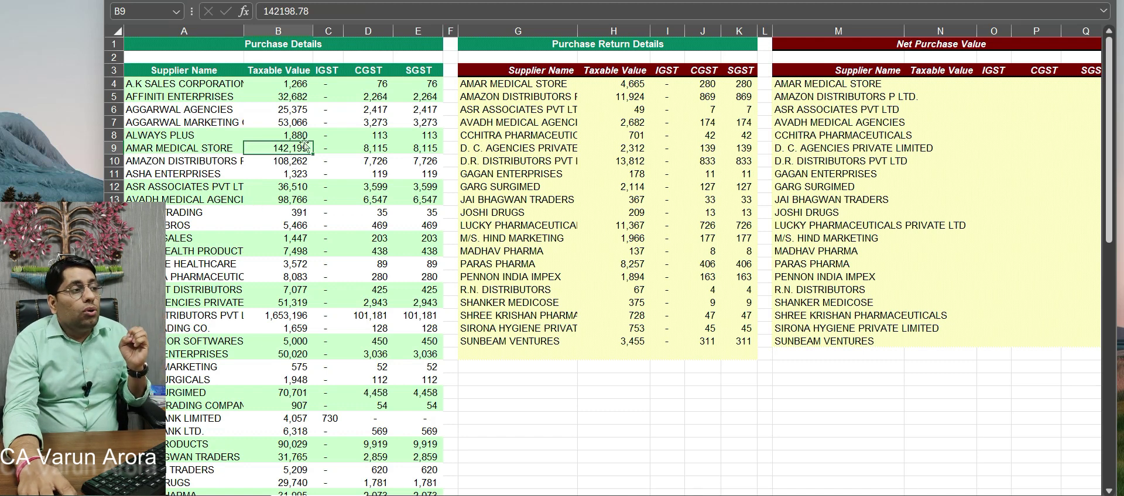
click(609, 83)
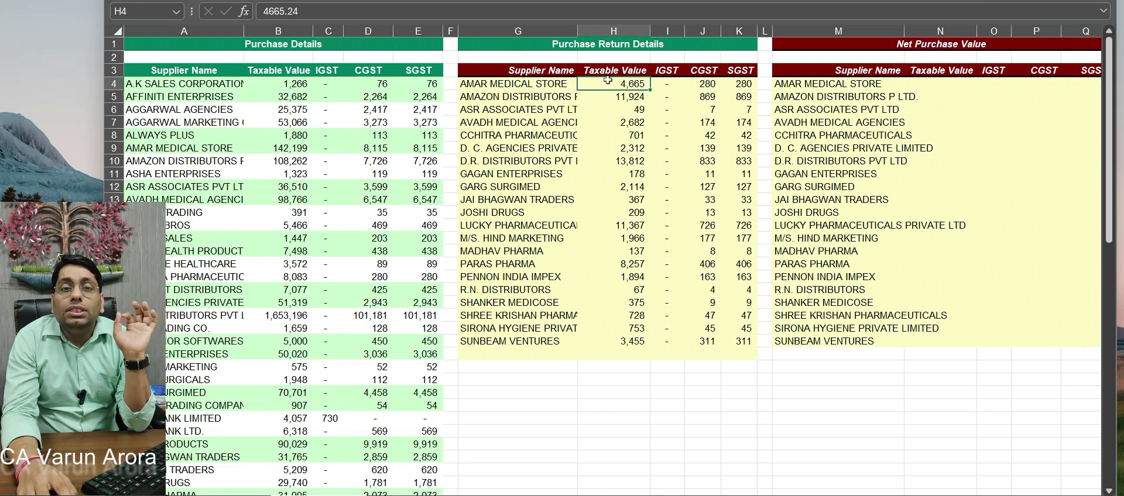
Enter =VLOOKUP(G4,$A:$E,2,0) in N4 and fill it down the Taxable Value column of Net Purchase Value
click(923, 88)
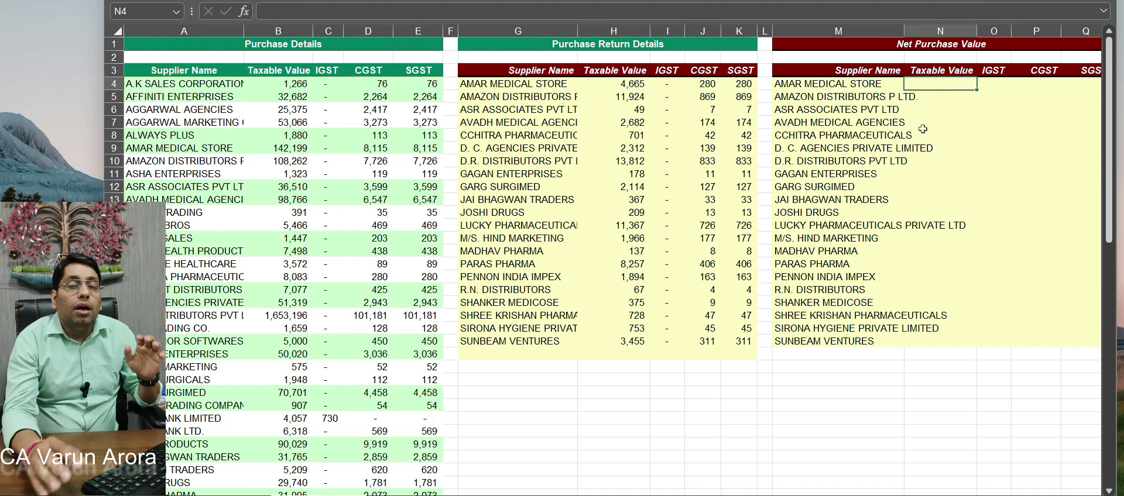
text(=VLOOKUP()
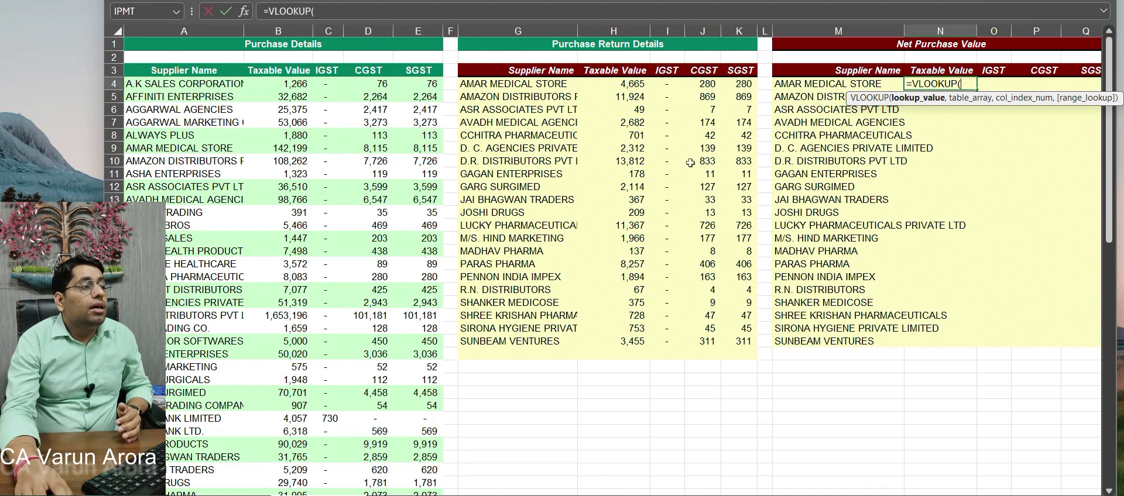
click(530, 85)
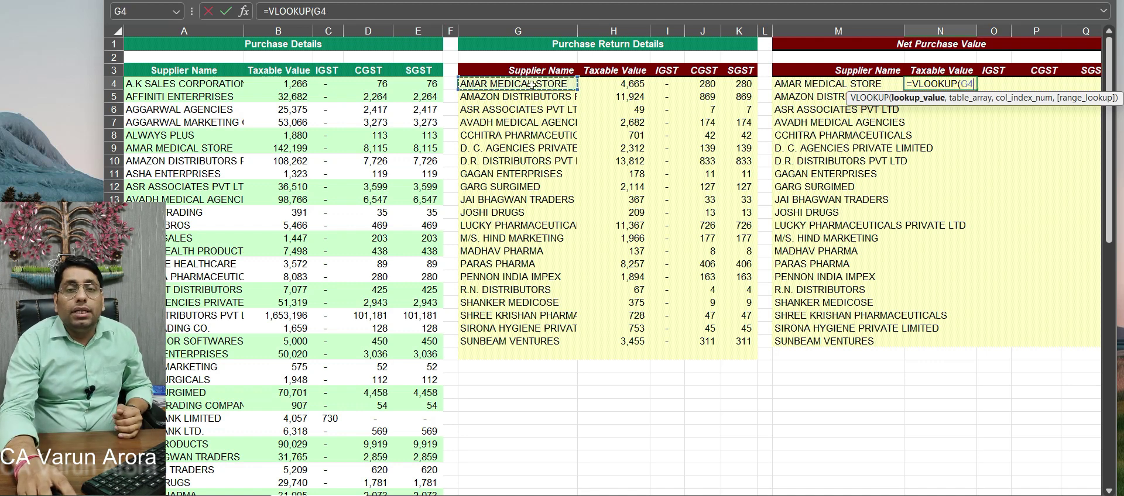
text(,)
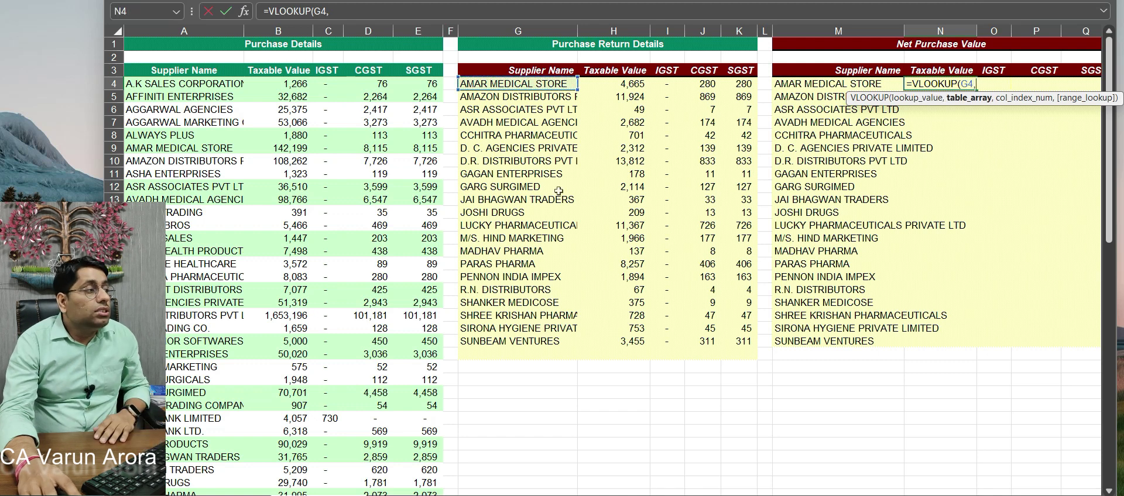
drag(176, 30, 419, 31)
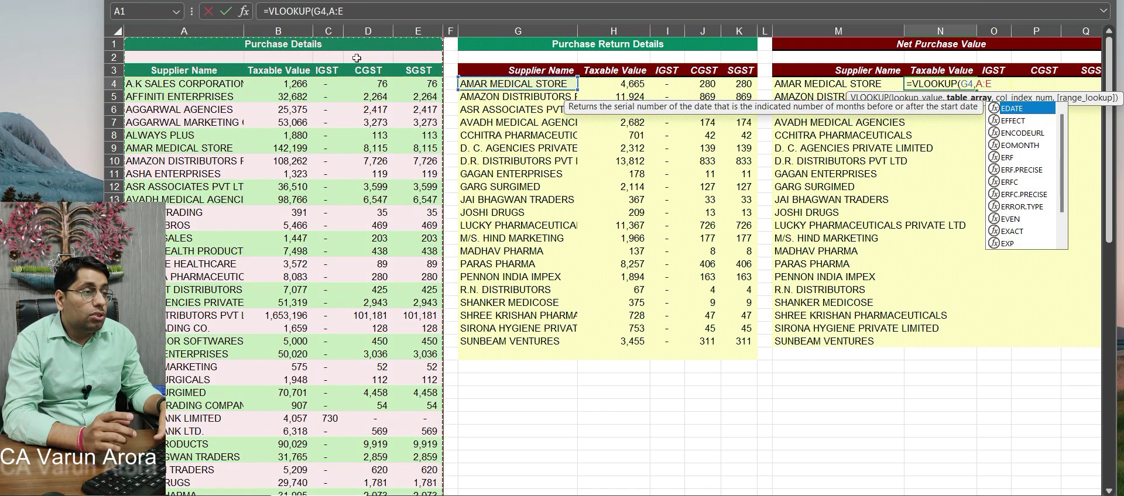
key(F4)
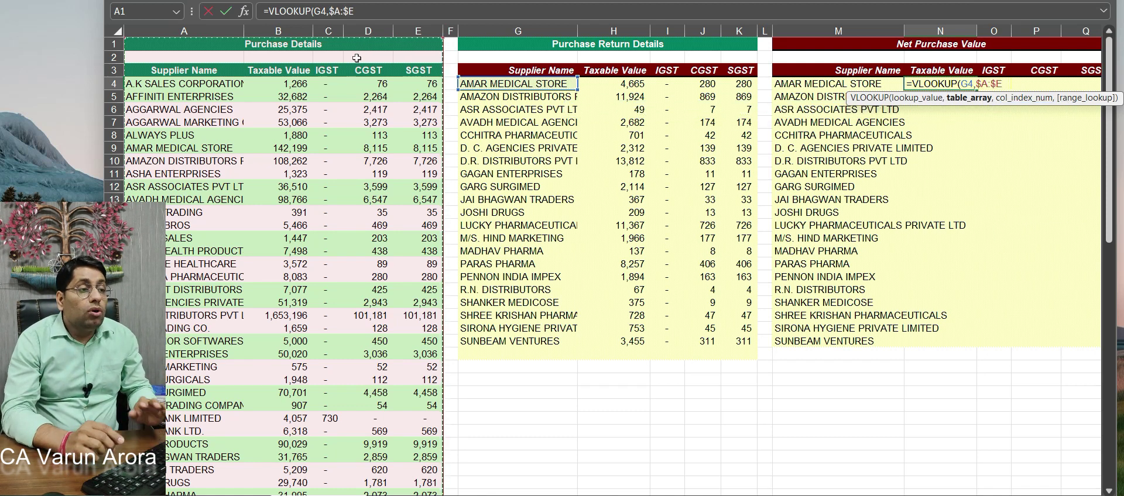
text(,)
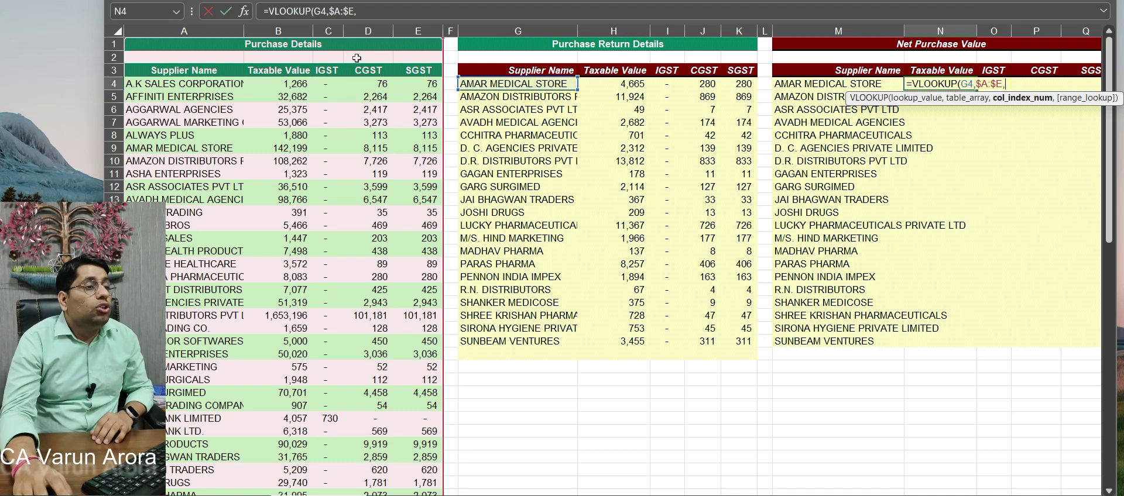
text(2)
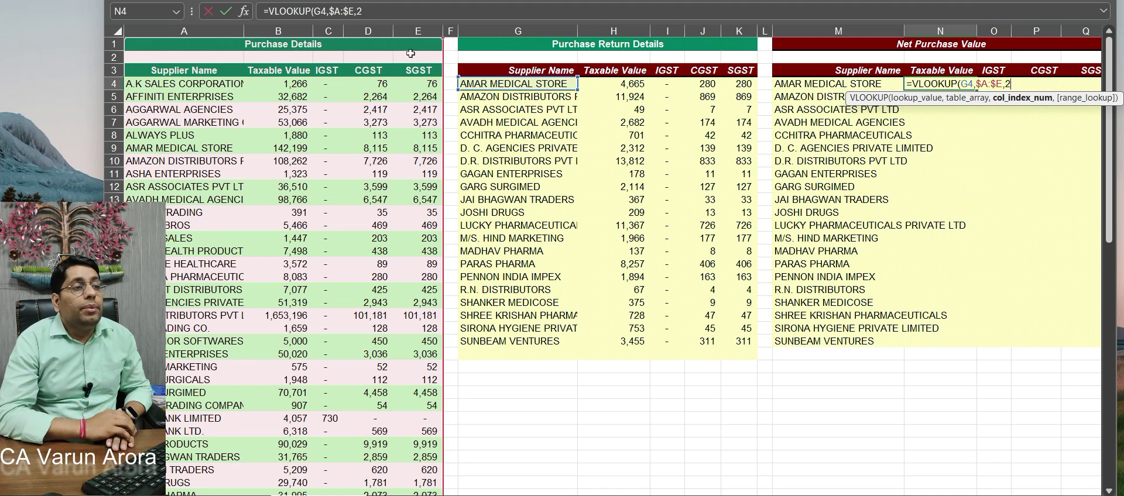
text(,0))
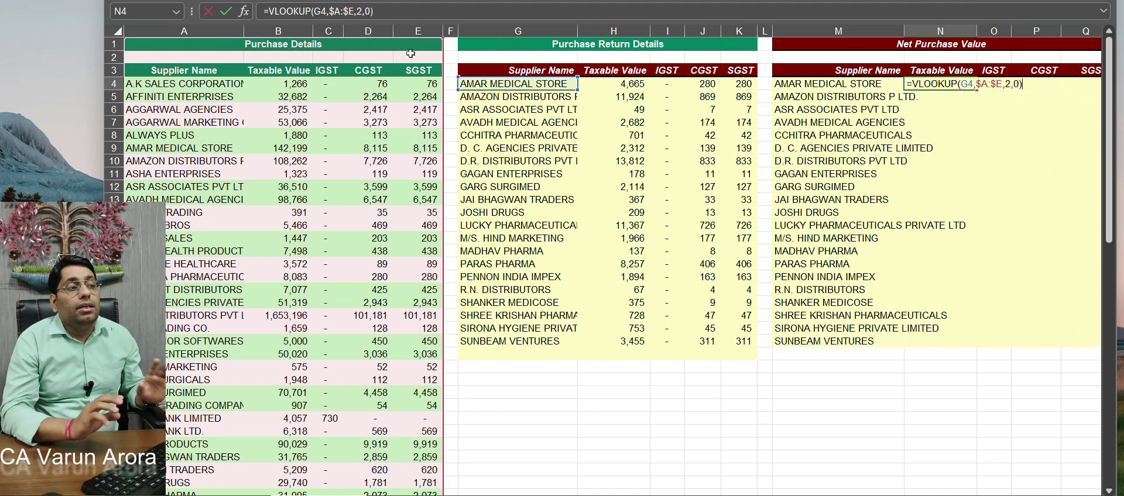
key(Return)
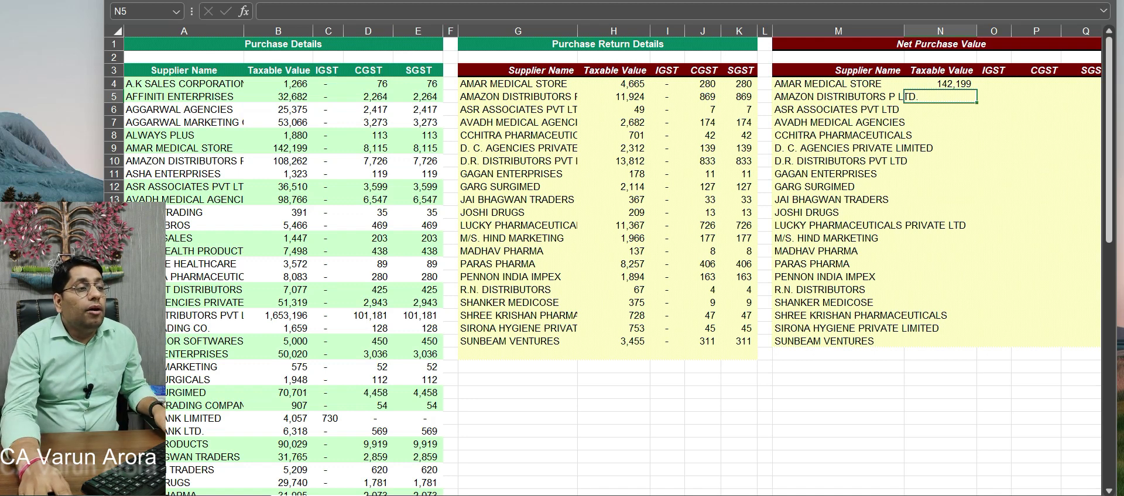
click(959, 83)
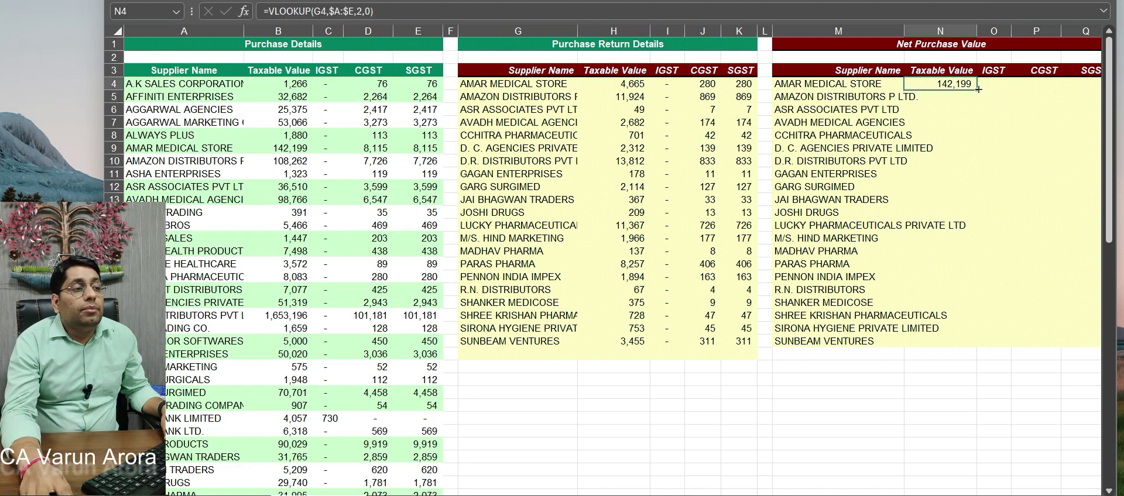
double_click(977, 89)
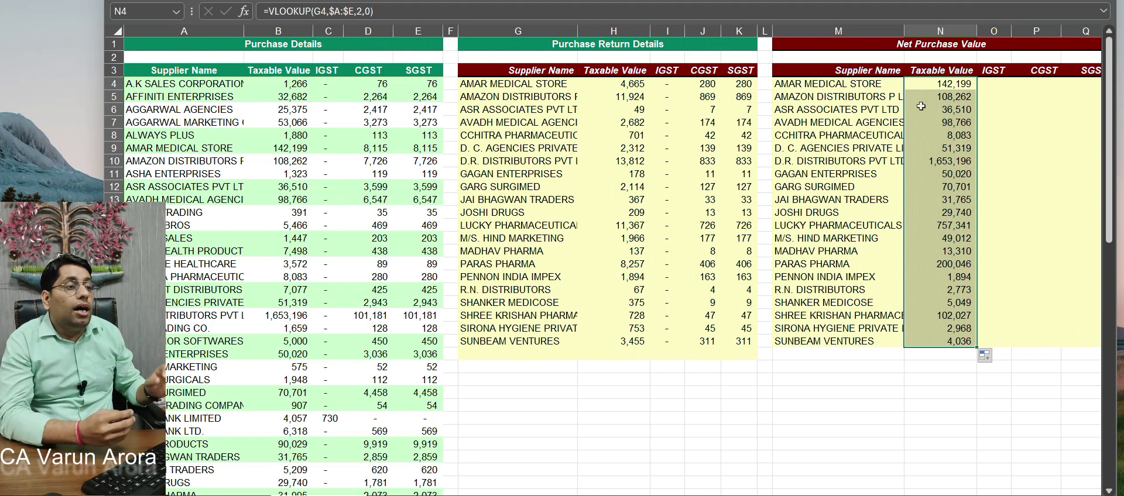
click(972, 89)
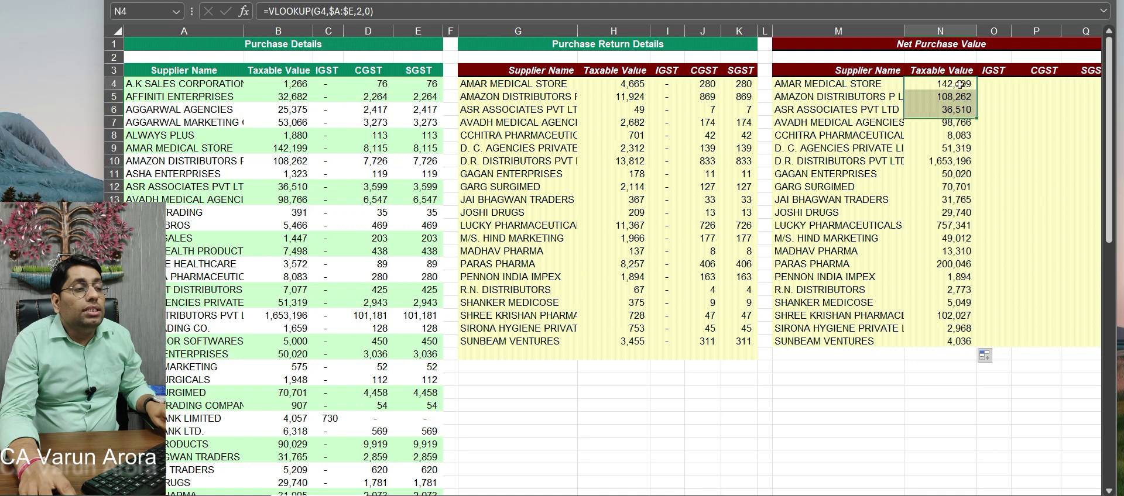
key(ctrl+c)
click(1000, 89)
key(F2)
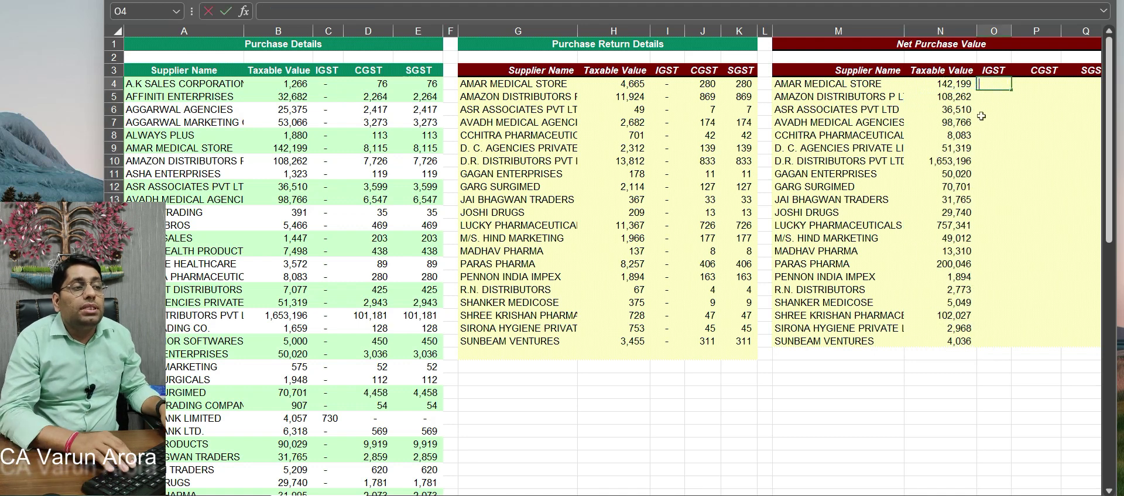
key(Escape)
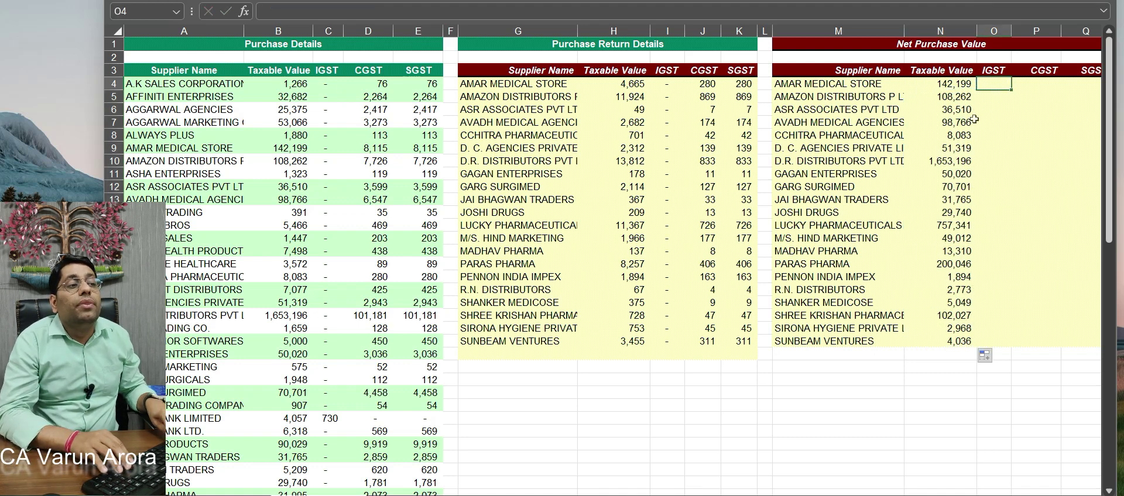
key(Down)
key(Left)
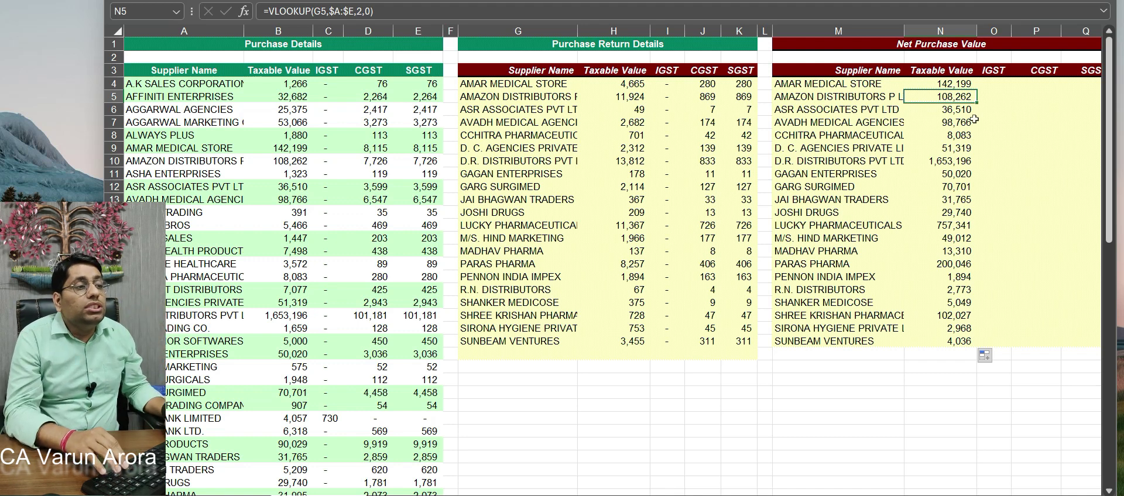
key(Up)
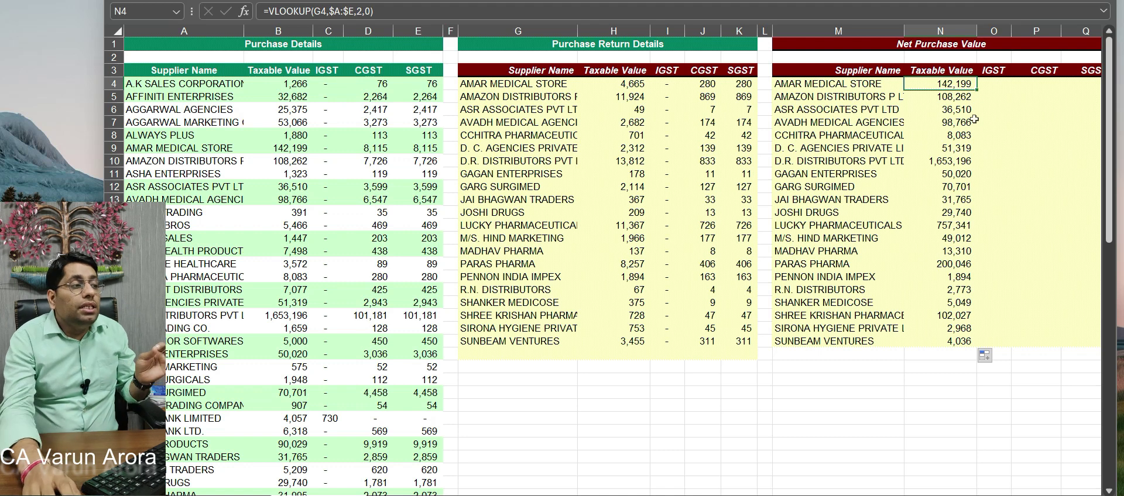
Subtract the purchase return value in H4 from the VLOOKUP in N4 and fill the formula down the Taxable Value column
drag(530, 84, 573, 340)
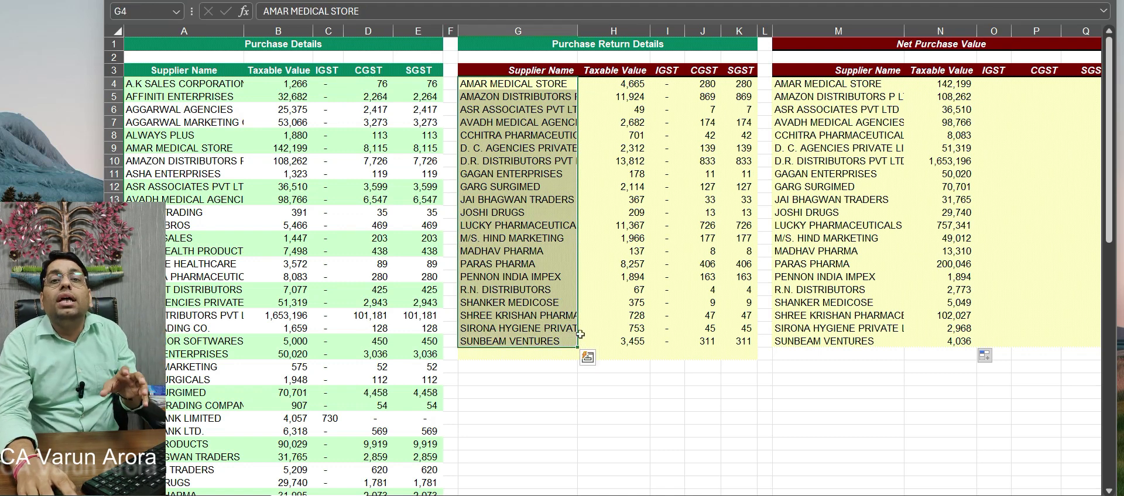
click(942, 82)
click(622, 84)
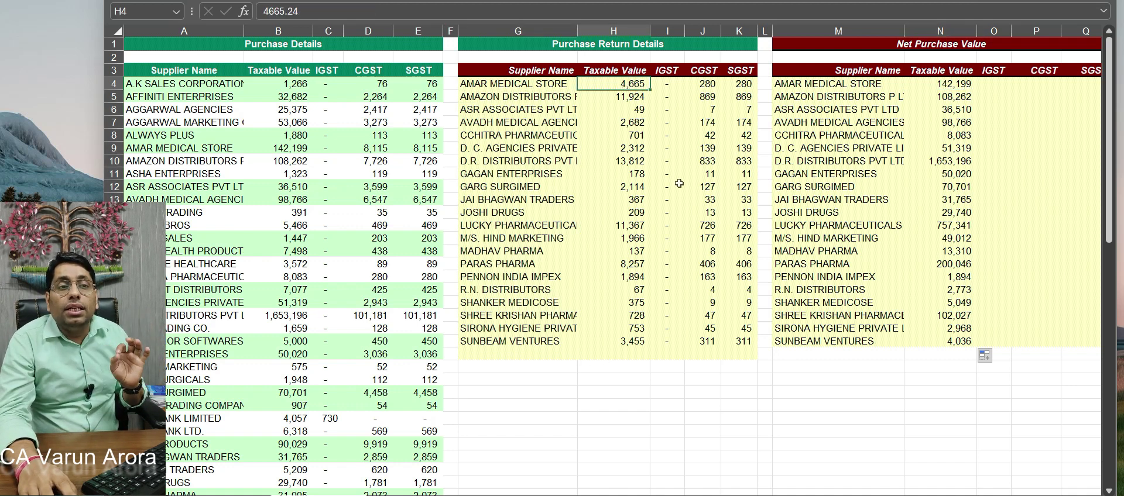
click(948, 83)
double_click(948, 83)
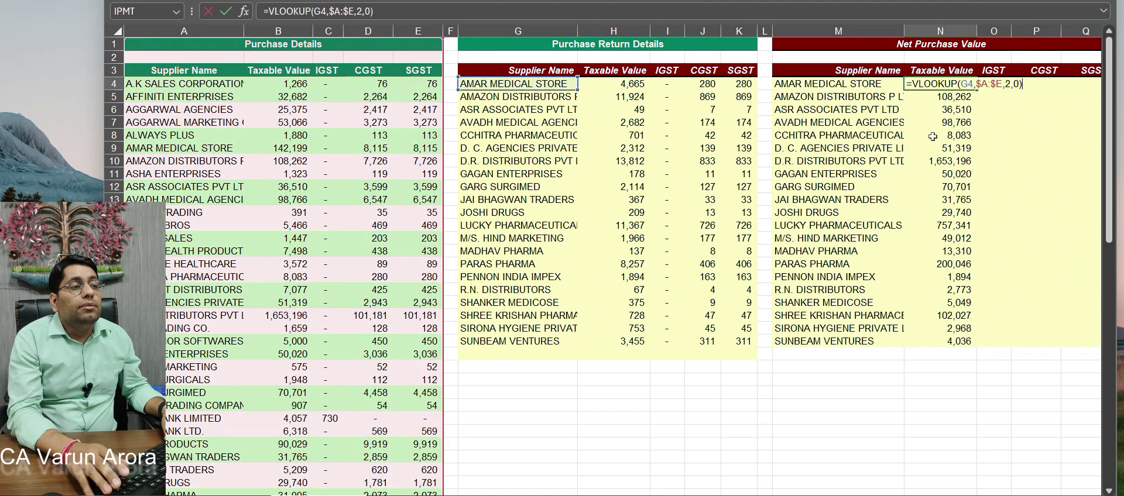
text(-)
click(623, 82)
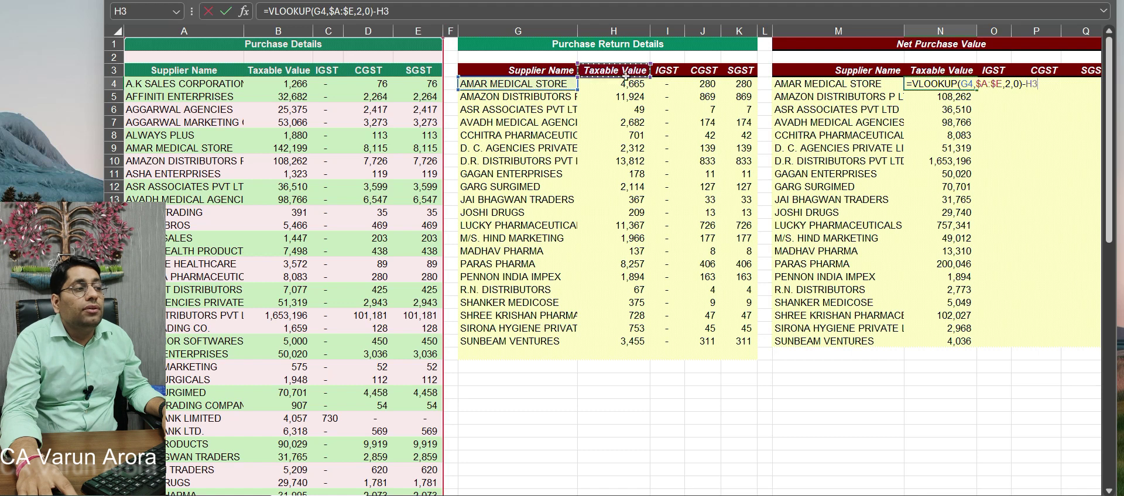
key(Return)
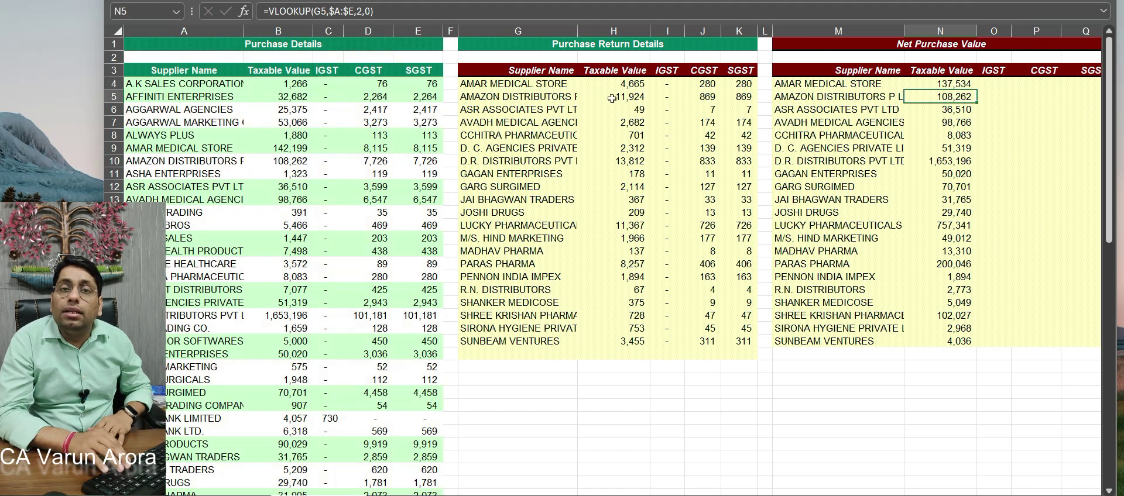
key(Up)
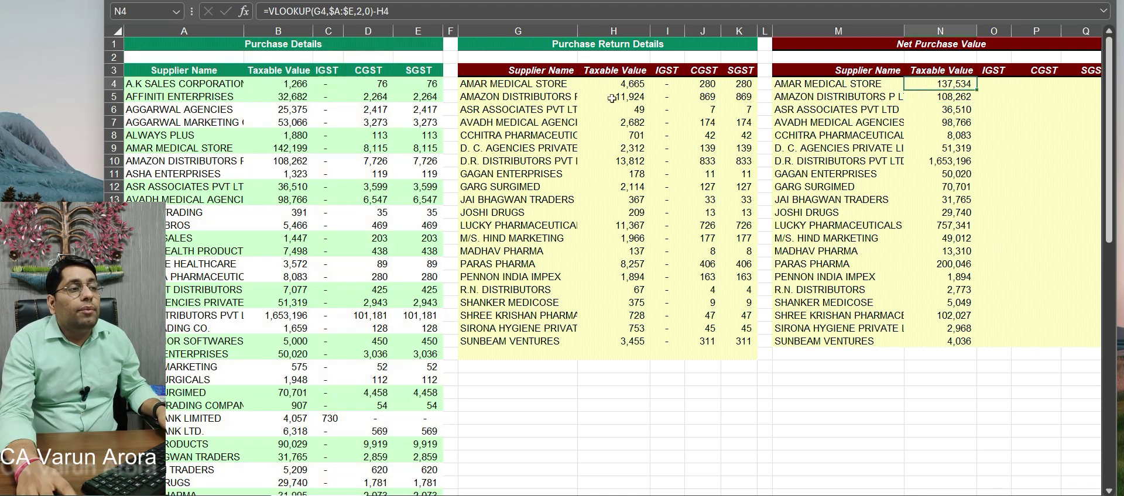
double_click(977, 91)
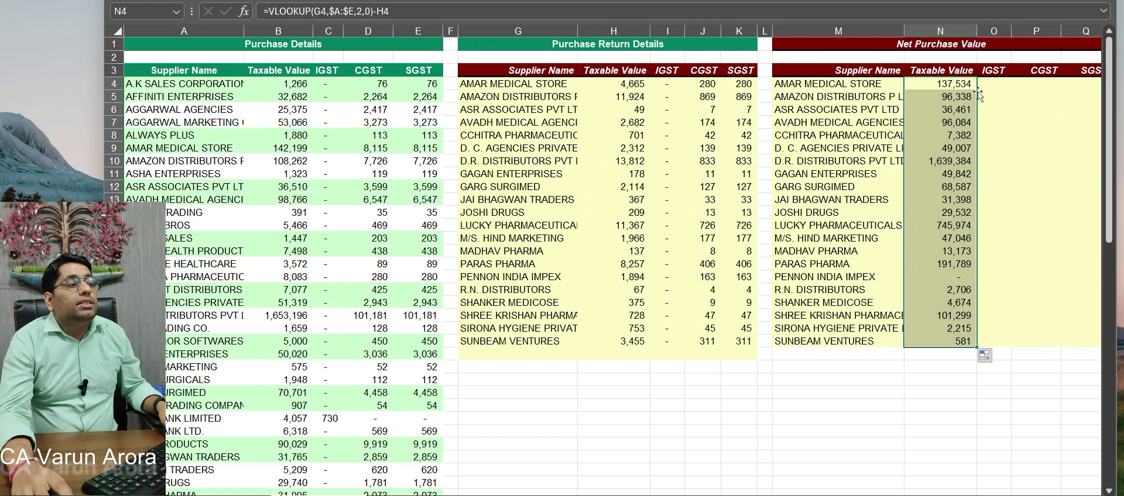
Try to calculate the net IGST in O4 with =VLOOKUP(H4,$A:$E,3,0)-I4
click(956, 88)
click(986, 88)
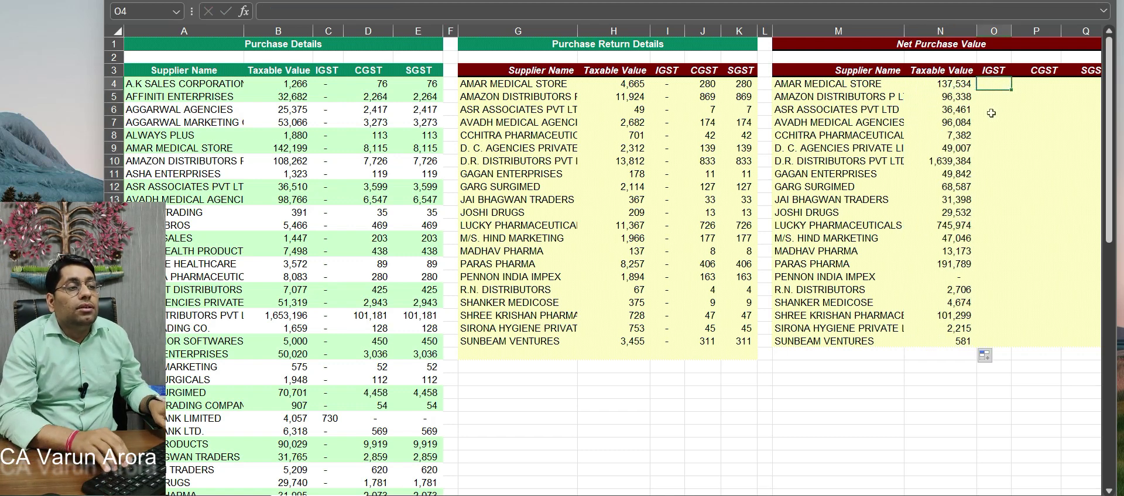
text(=VLOOKUP(H4,$A:$E,2,0)-I4)
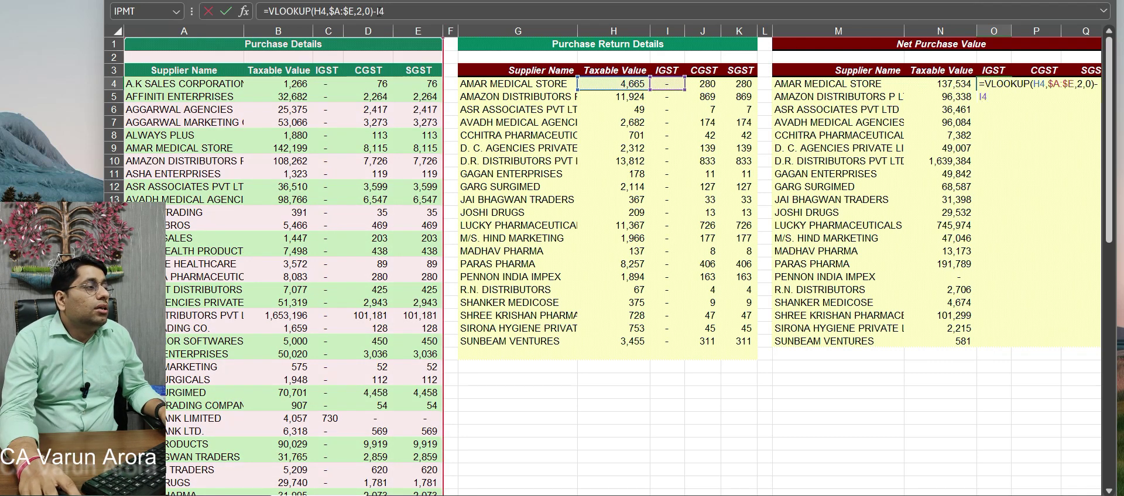
click(361, 11)
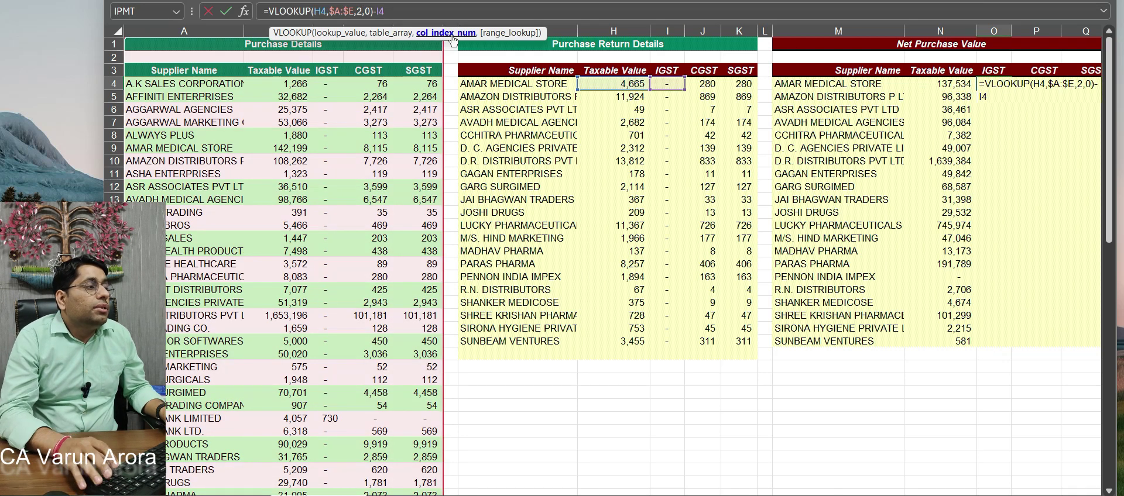
key(BackSpace)
text(3)
key(ctrl+Return)
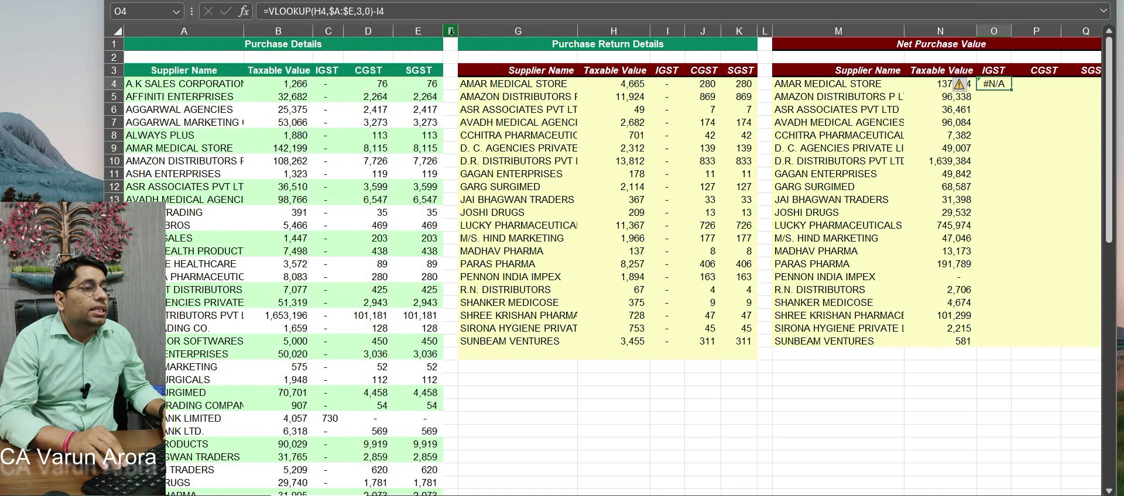
key(F2)
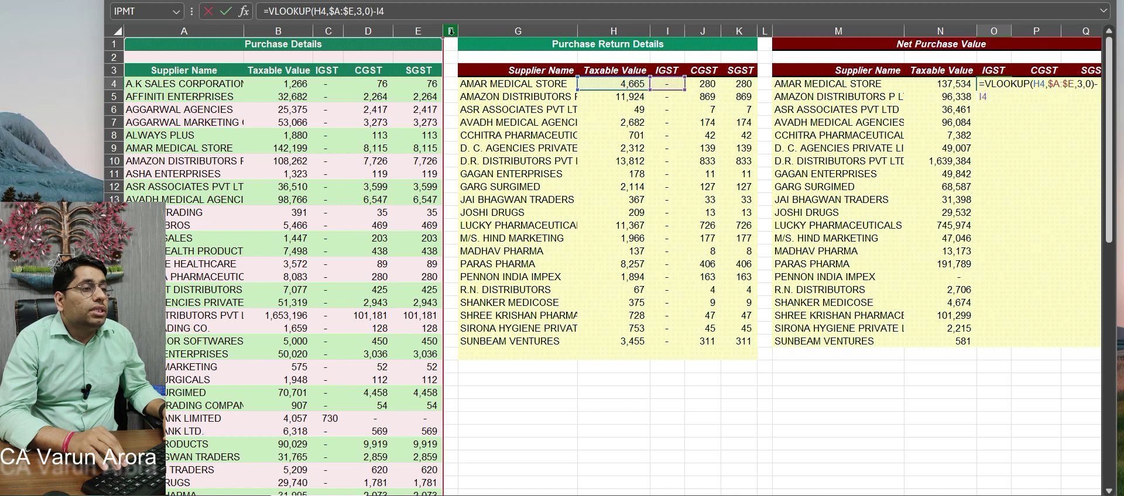
key(Escape)
Lock the lookup value's column in the N4 formula by changing it to $G4
key(Left)
key(F2)
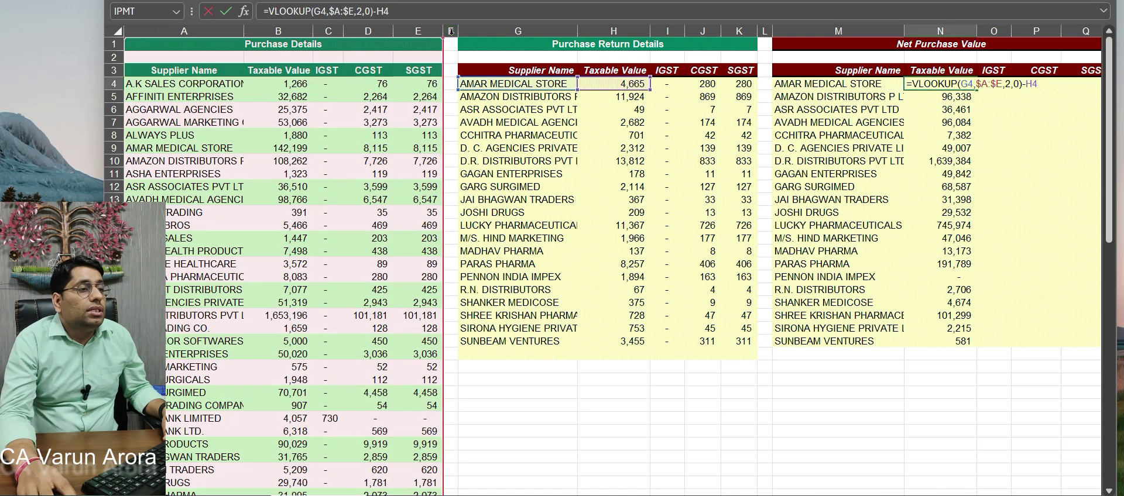
click(961, 84)
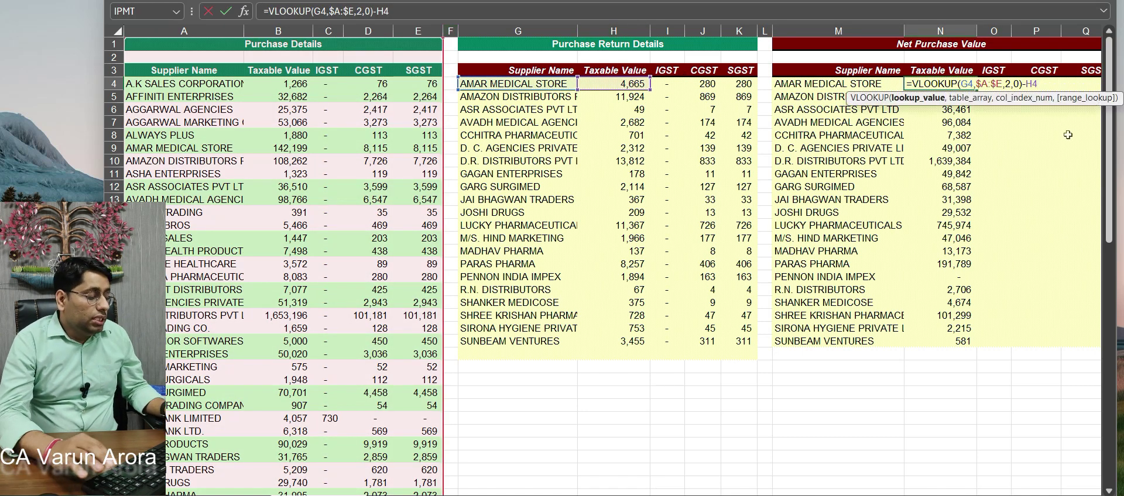
text($)
key(Return)
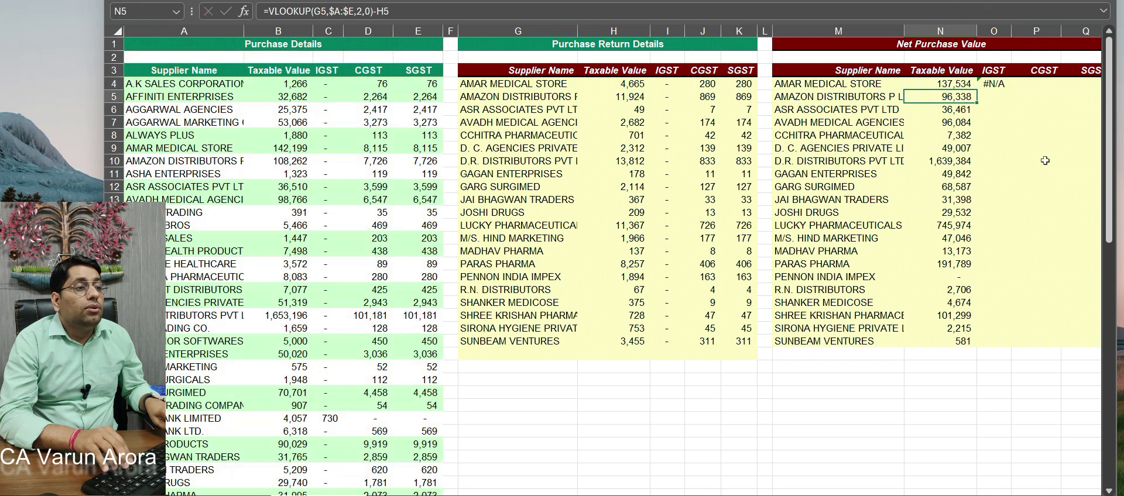
Copy the N4 formula into O4 under IGST and autofit the width of column O
key(Up)
key(ctrl+c)
key(Right)
key(Return)
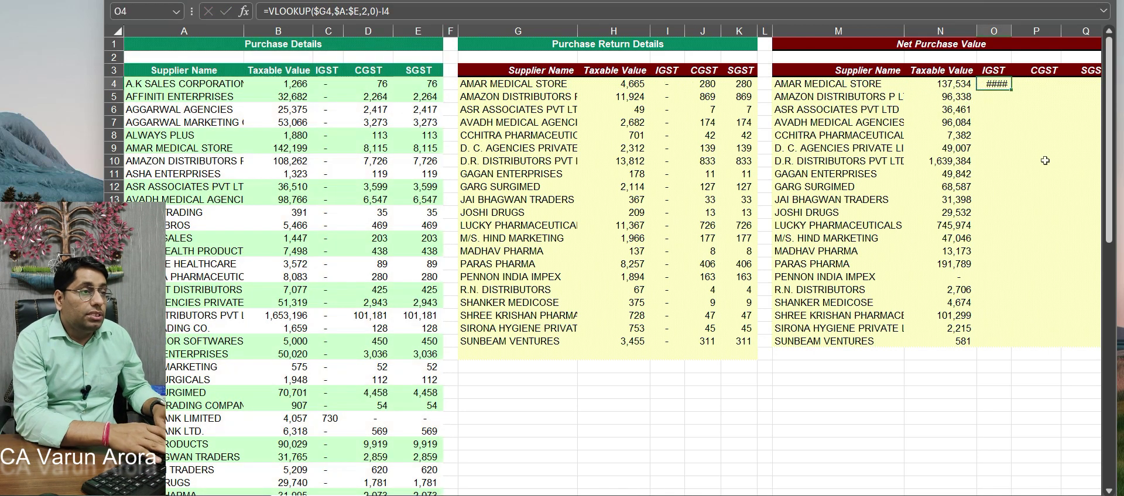
key(alt+h)
key(o)
key(i)
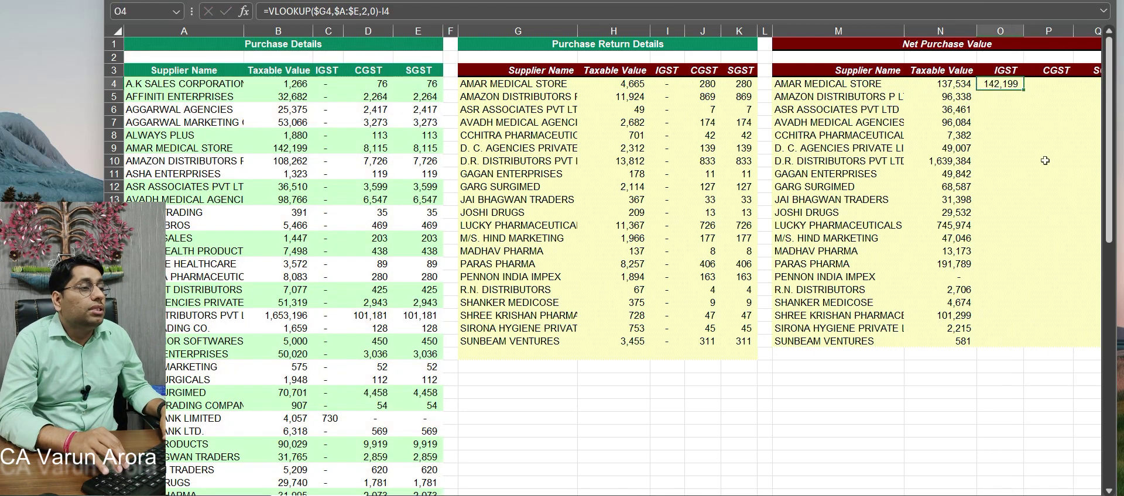
Set the VLOOKUP column index in O4 to 3
key(F2)
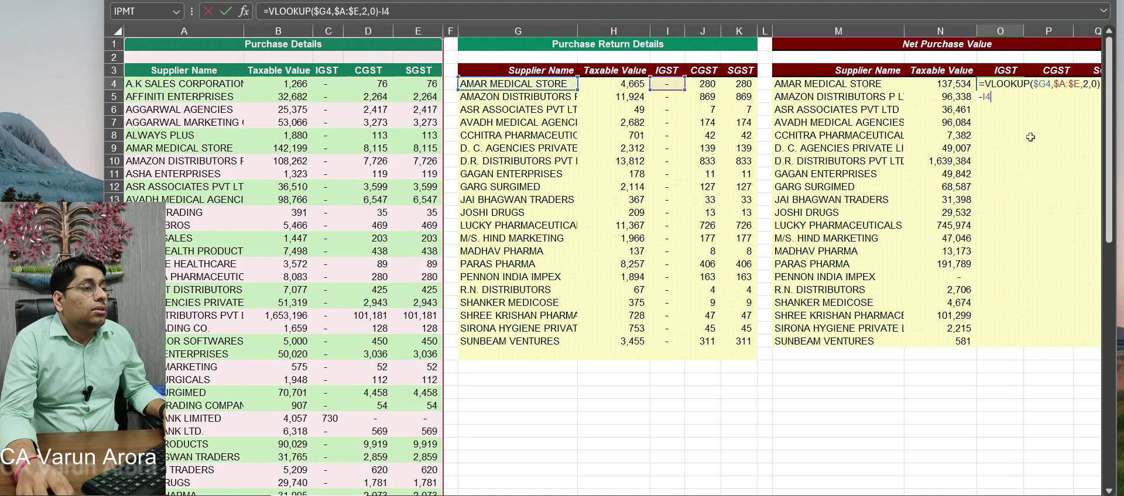
key(Escape)
key(F2)
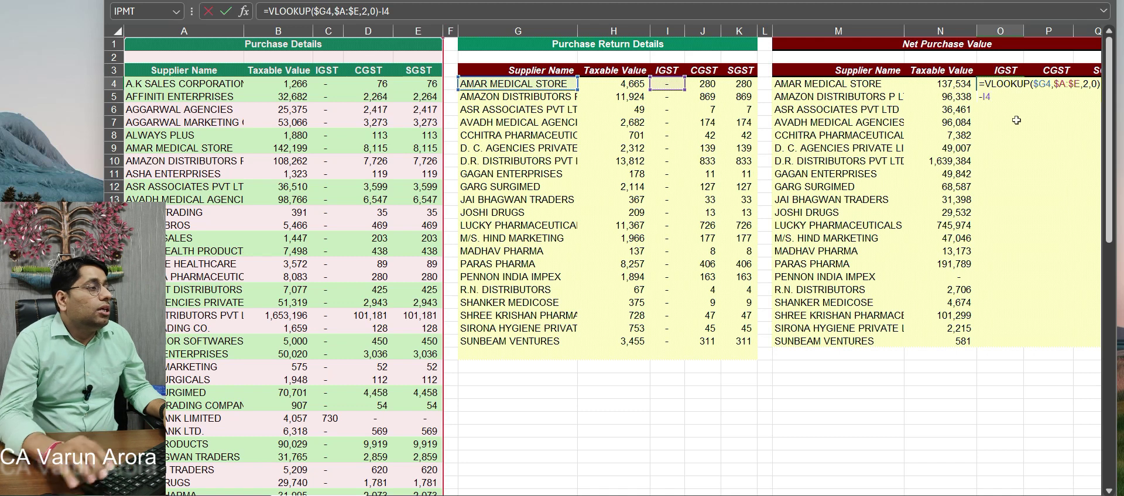
click(368, 11)
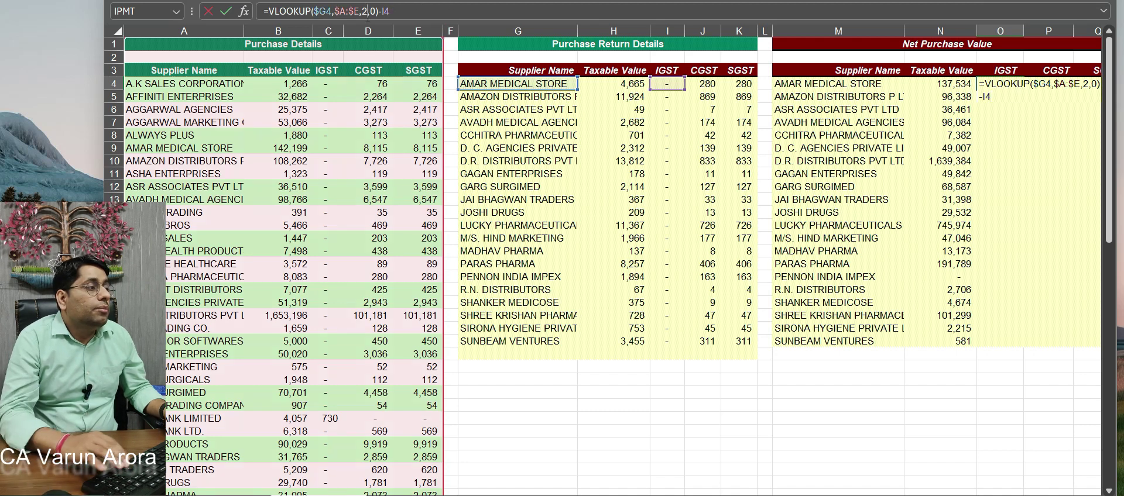
key(BackSpace)
text(3)
key(ctrl+Return)
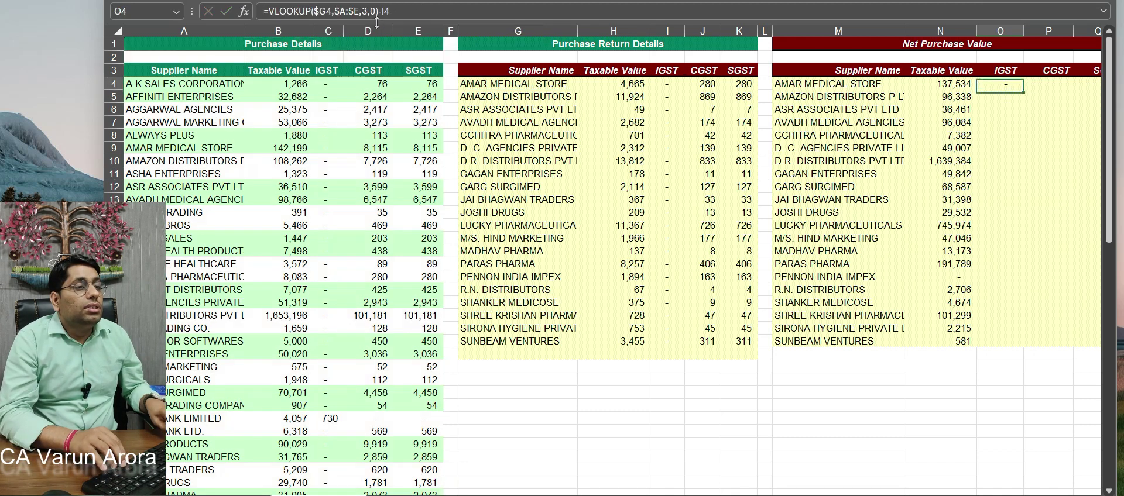
Copy the O4 formula into P4 under CGST and set its VLOOKUP column index to 4
key(ctrl+c)
key(Right)
key(ctrl+v)
key(F2)
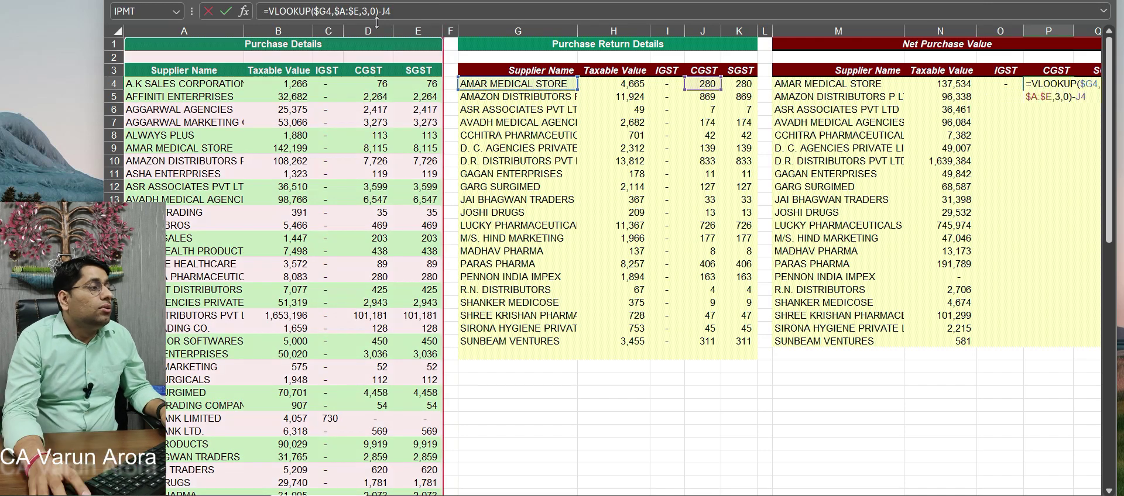
key(BackSpace)
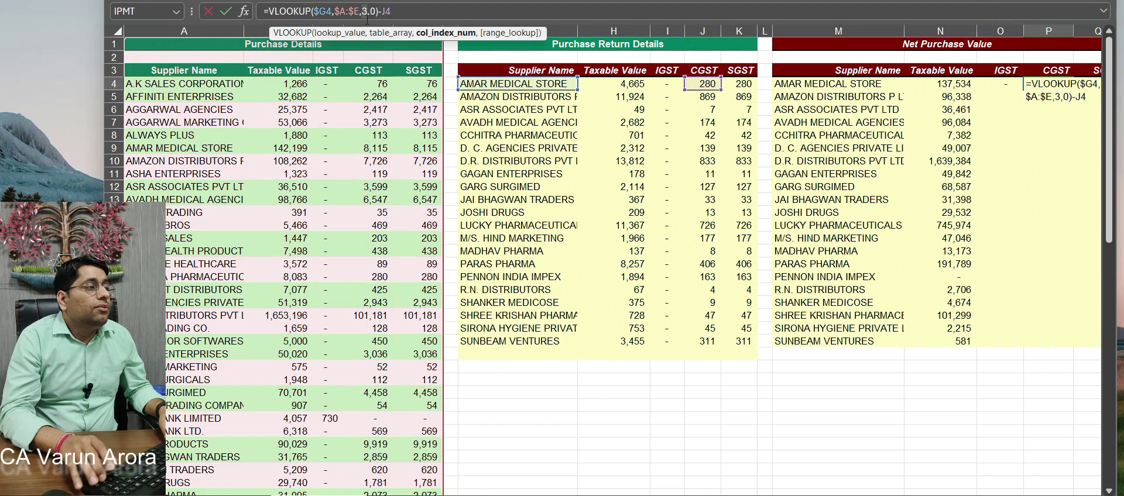
text(4)
key(ctrl+Return)
Copy the P4 formula into Q4 under SGST and set its VLOOKUP column index to 5
key(ctrl+c)
key(Right)
key(ctrl+v)
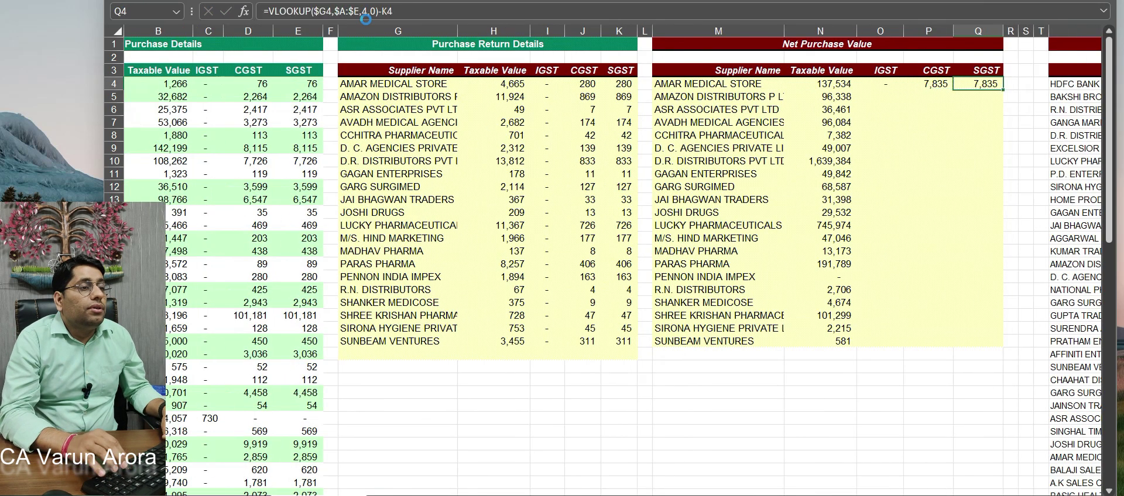
key(F2)
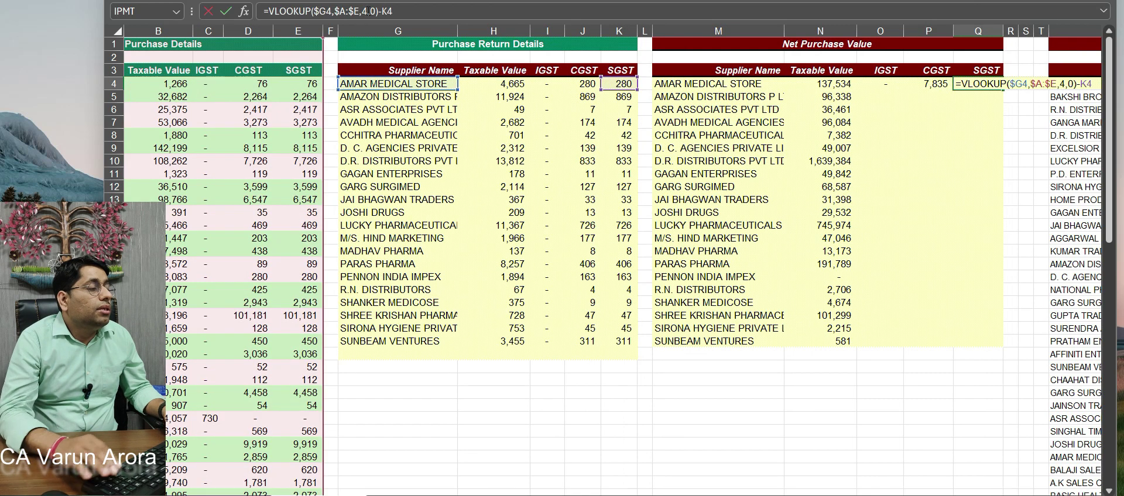
click(364, 11)
key(Delete)
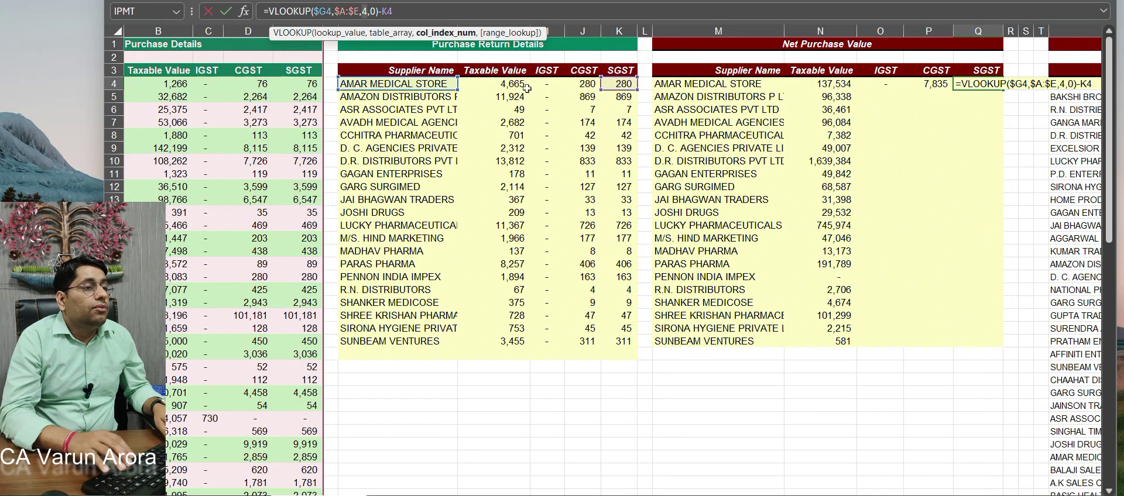
text(5)
key(ctrl+Return)
Fill the IGST, CGST and SGST formulas from O4:Q4 down to the last supplier in row 24
drag(880, 83, 978, 84)
double_click(1003, 90)
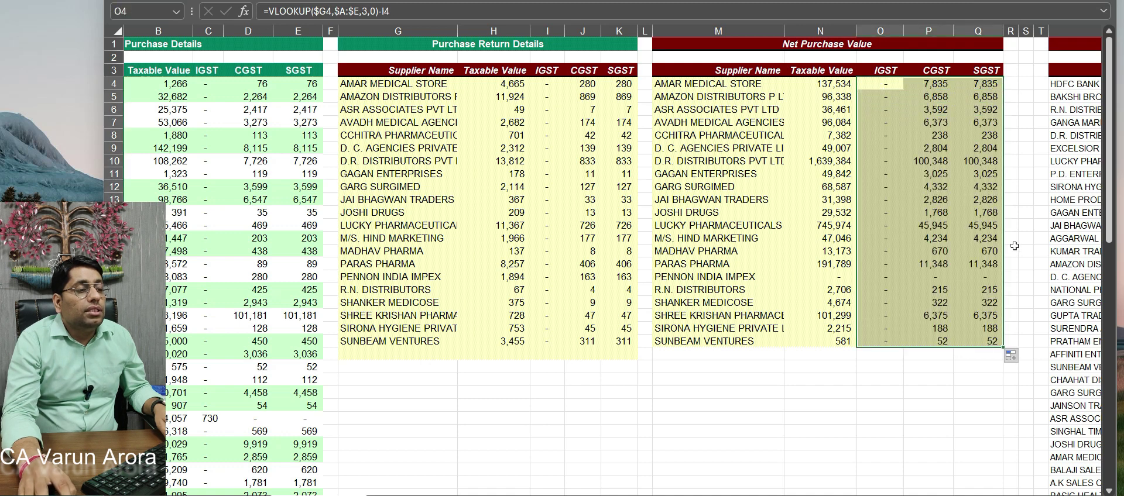
click(935, 343)
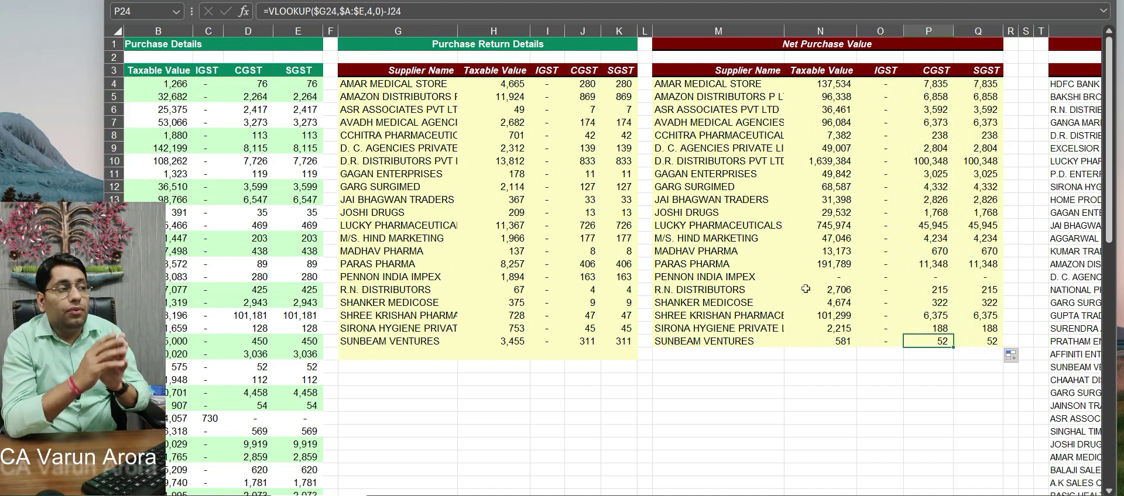
Hide columns G to L containing the Purchase Return Details
drag(403, 38, 645, 31)
right_click(645, 31)
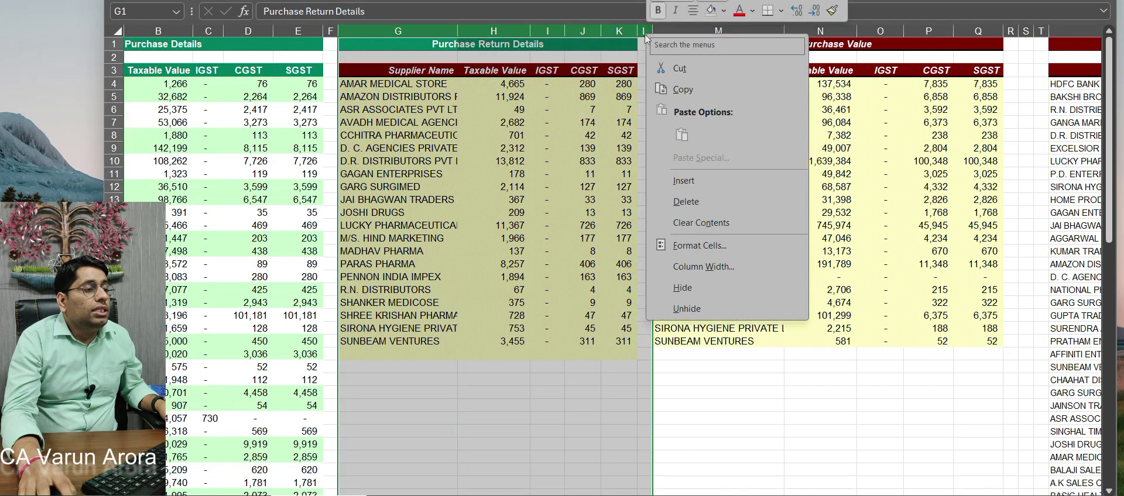
click(673, 296)
click(523, 214)
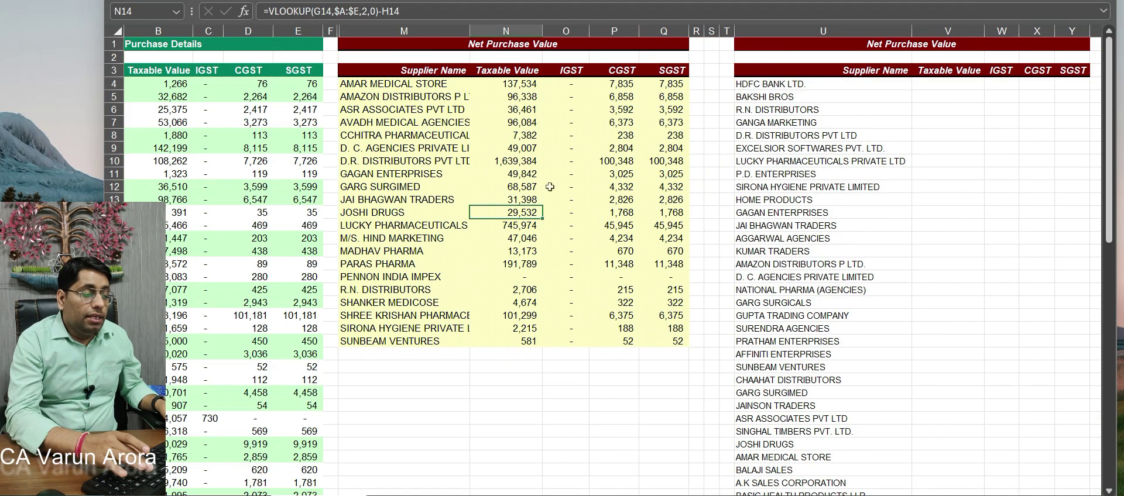
Compare the suppliers in the Purchase Details with those listed in the yellow Net Purchase Value table
key(ctrl+Home)
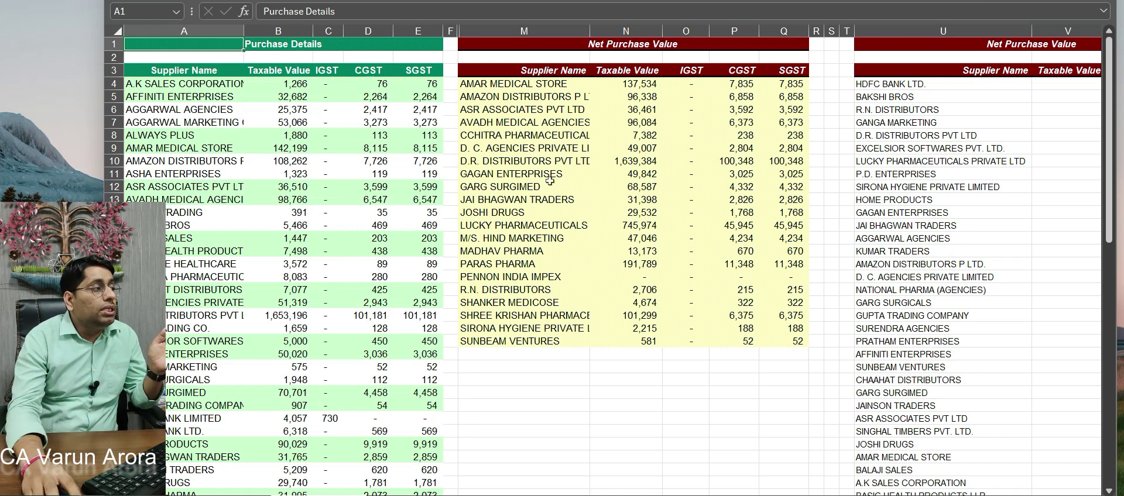
drag(214, 31, 419, 29)
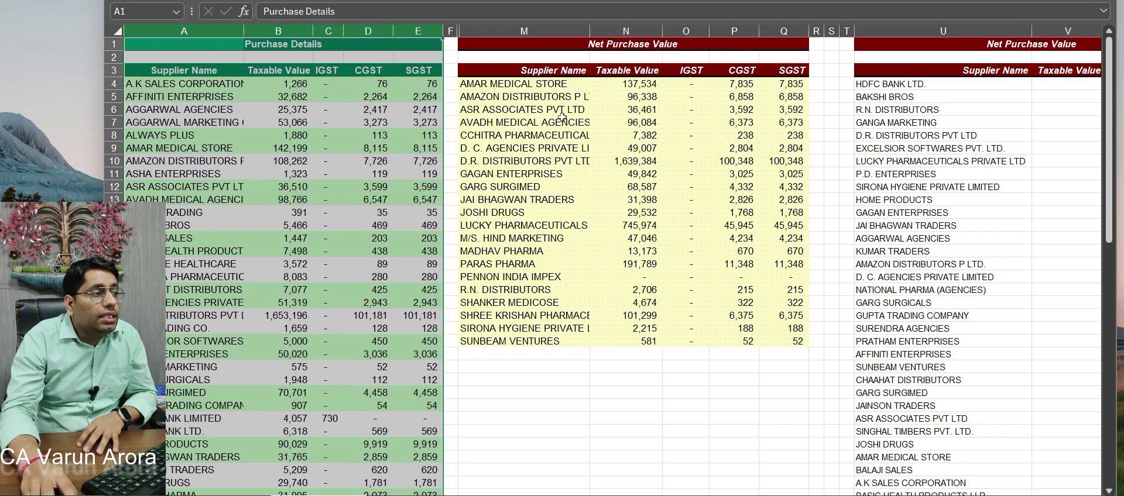
drag(559, 88, 778, 342)
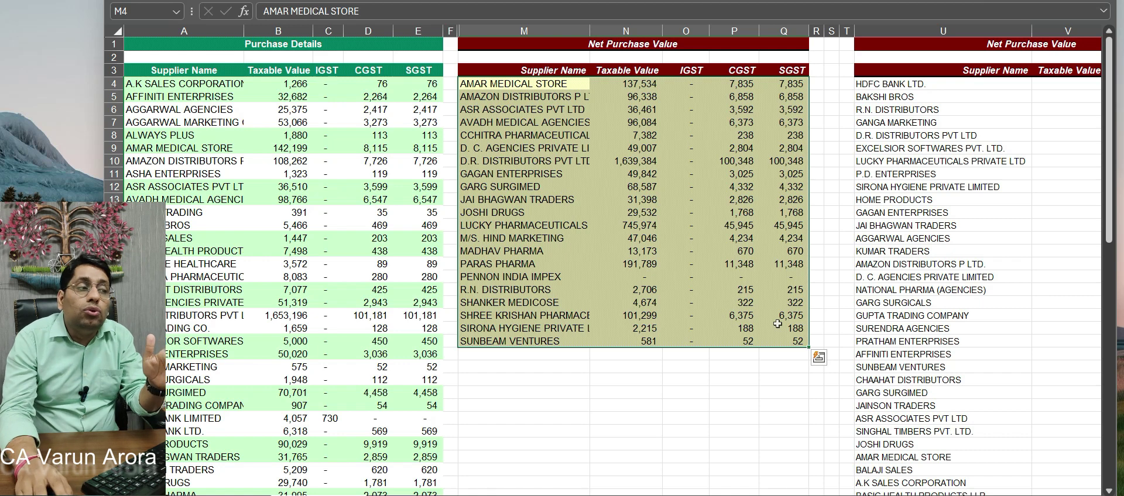
drag(573, 71, 732, 290)
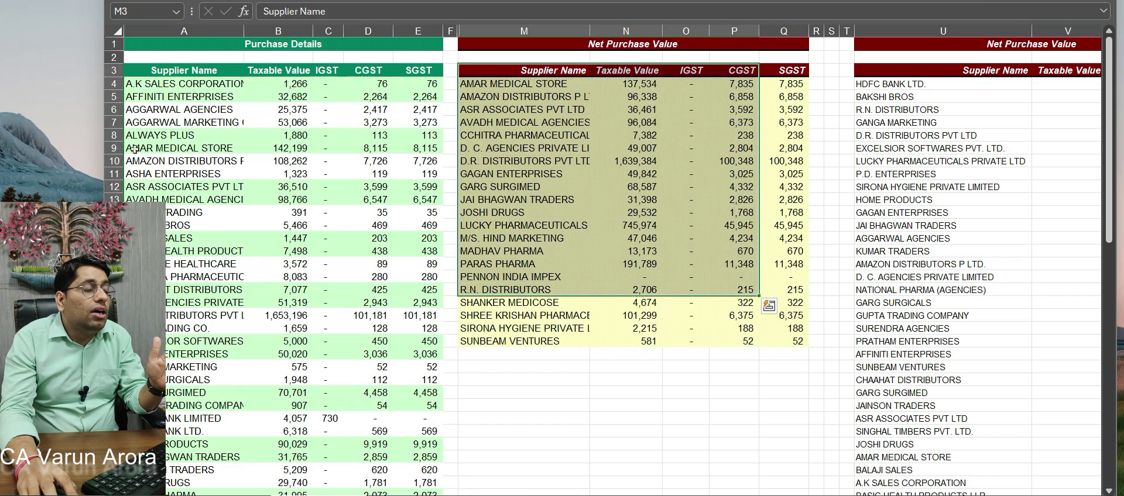
drag(214, 110, 237, 419)
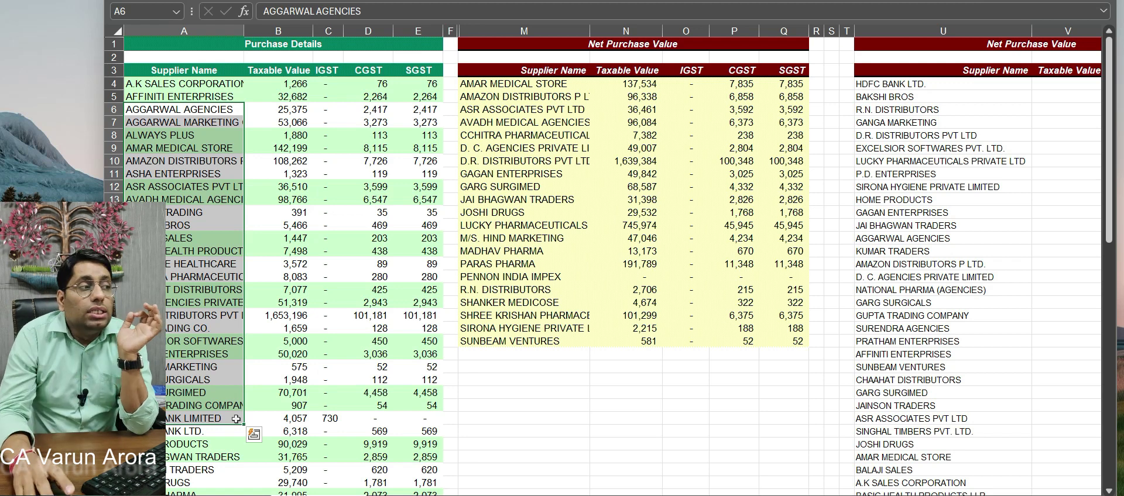
Compare the supplier rows and tax columns of the Purchase Details with those of the yellow Net Purchase Value table
drag(507, 71, 783, 341)
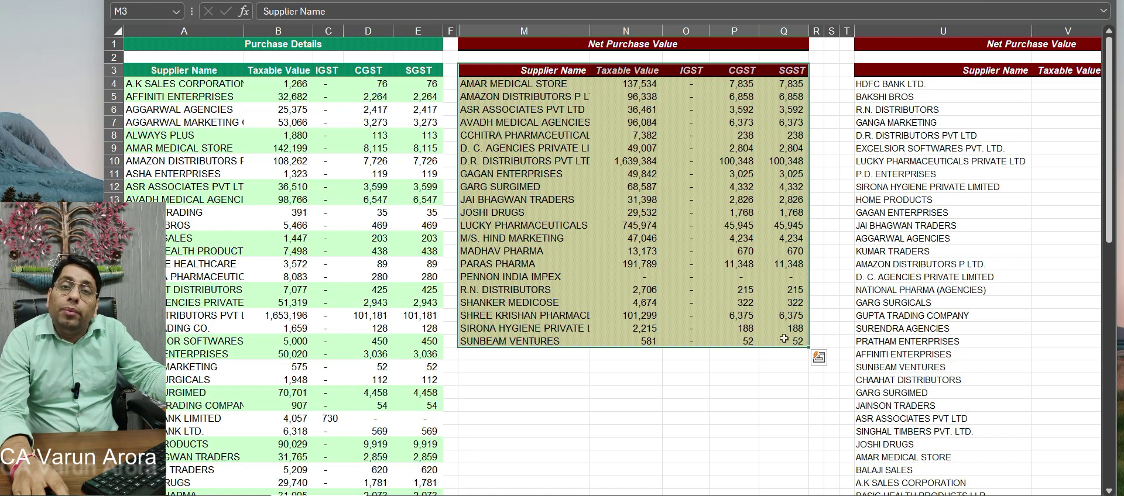
drag(192, 73, 417, 419)
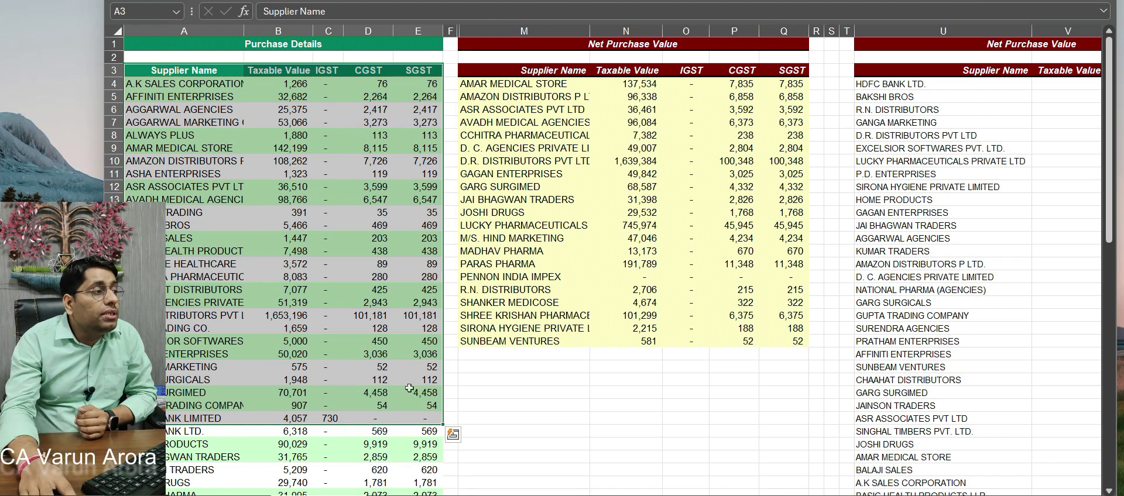
drag(468, 57, 799, 345)
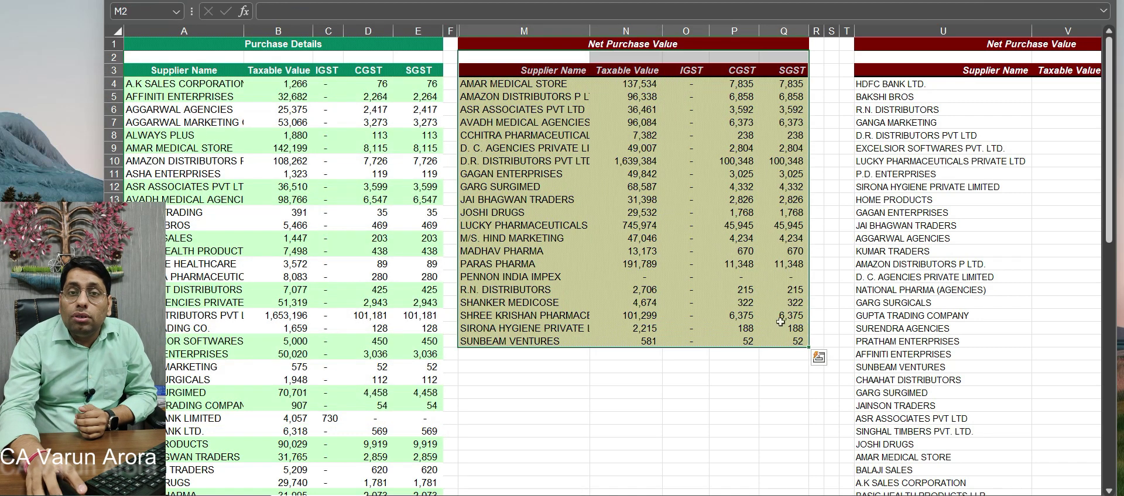
click(506, 85)
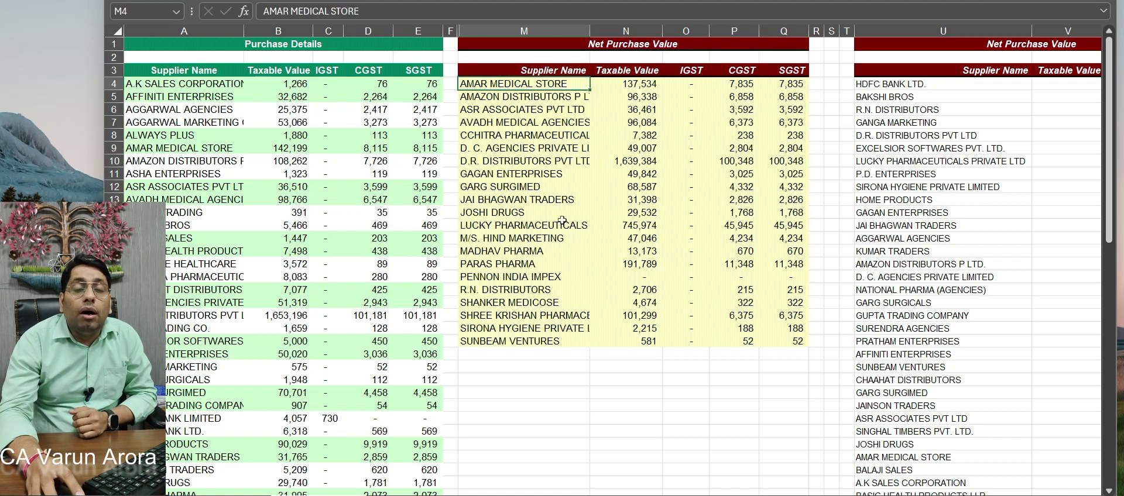
drag(168, 79, 403, 387)
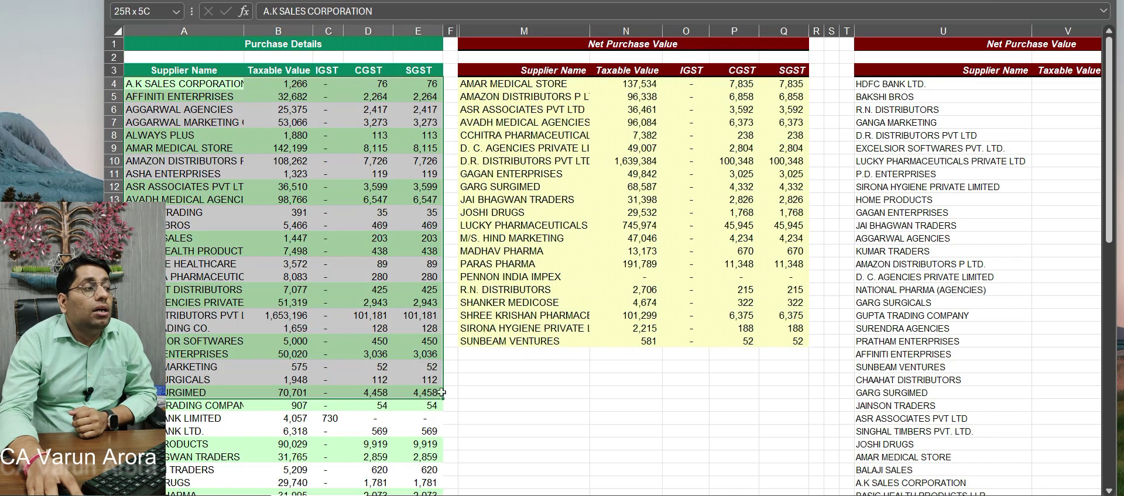
drag(519, 90, 786, 364)
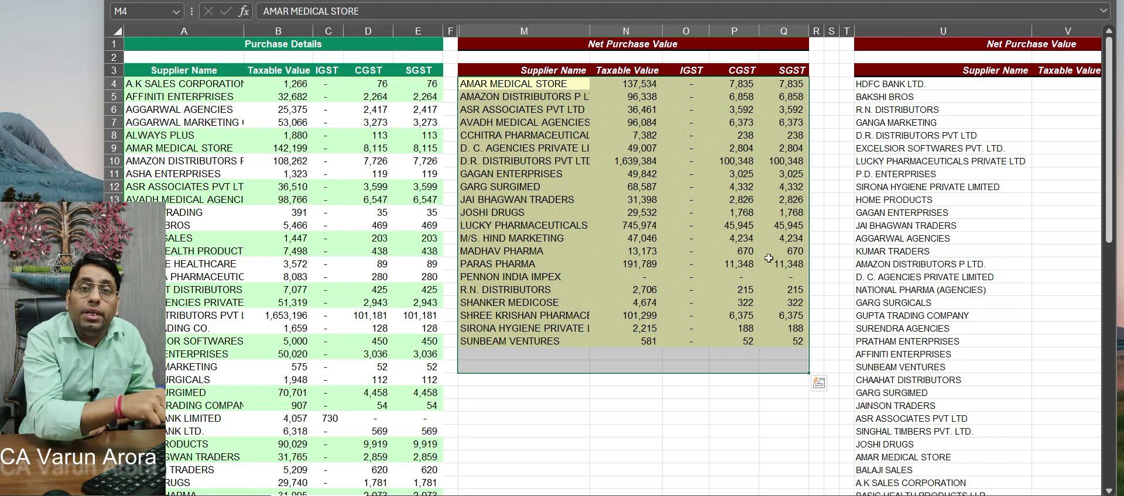
drag(194, 85, 386, 393)
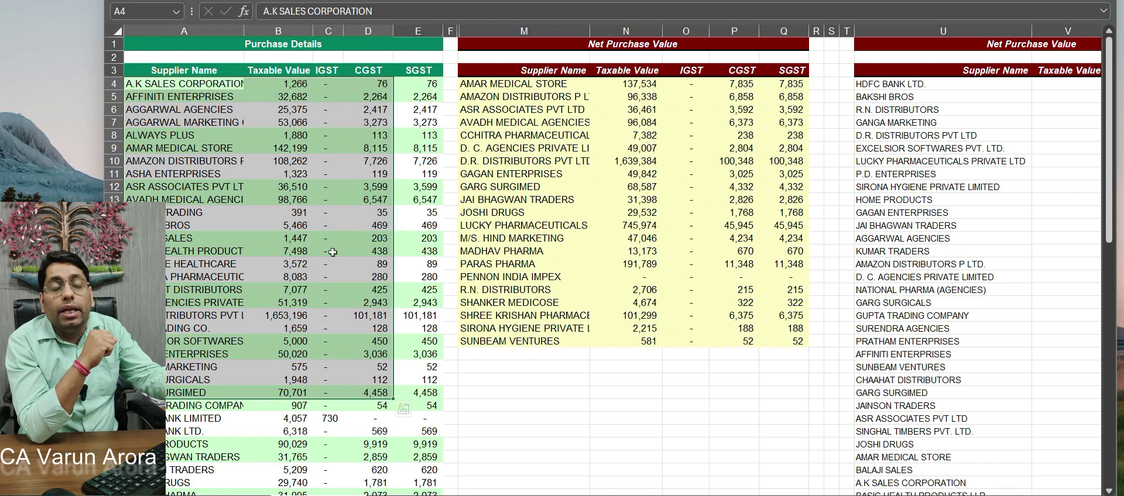
Examine the empty Net Purchase Value table in columns U to Y and its supplier list alongside the other two tables
key(Right)
key(Right)
key(Right)
key(Right)
key(Right)
key(Right)
key(Right)
key(Right)
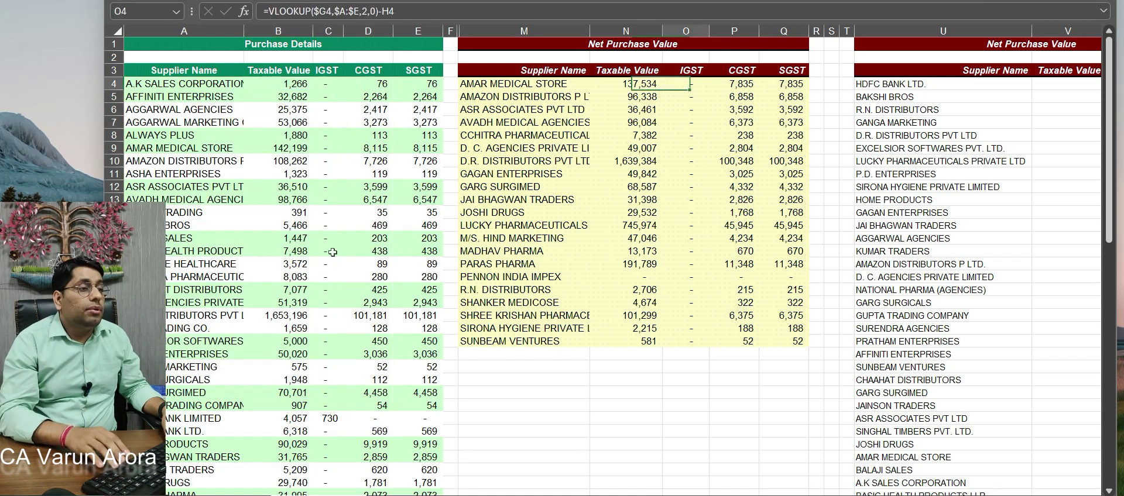
key(Right)
key(Right)
key(Right)
key(Right)
key(Right)
key(Right)
scroll(332, 253, right, 2)
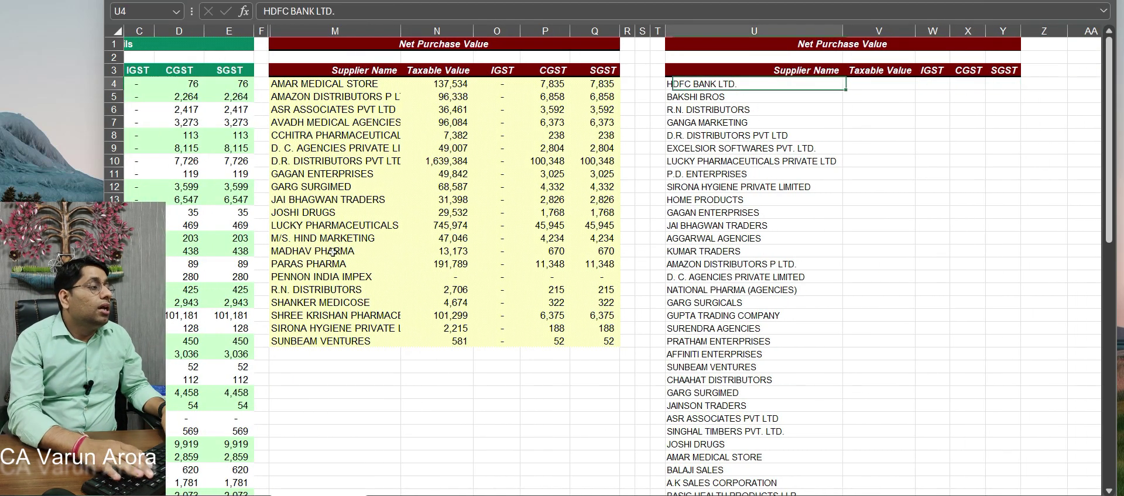
key(Home)
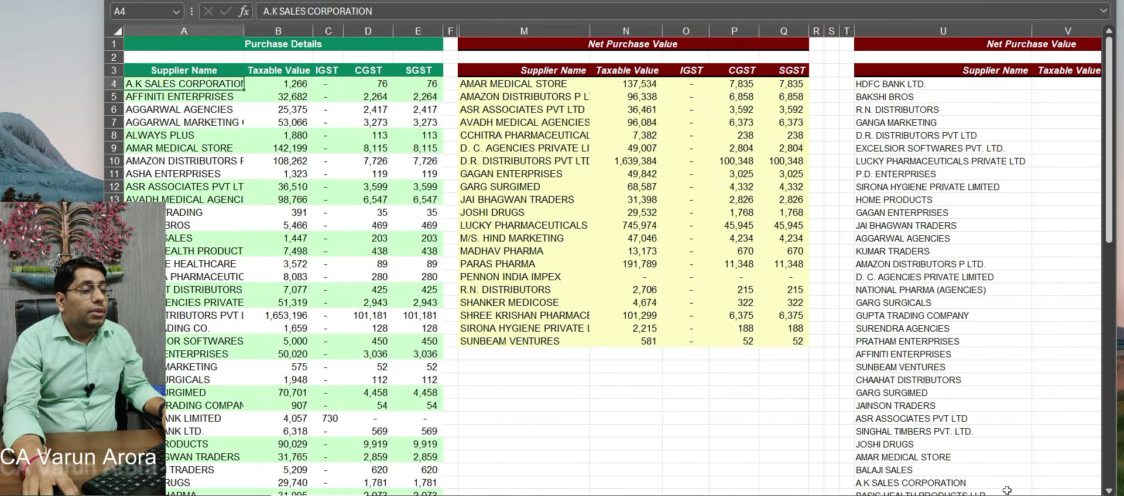
scroll(953, 339, down, 1)
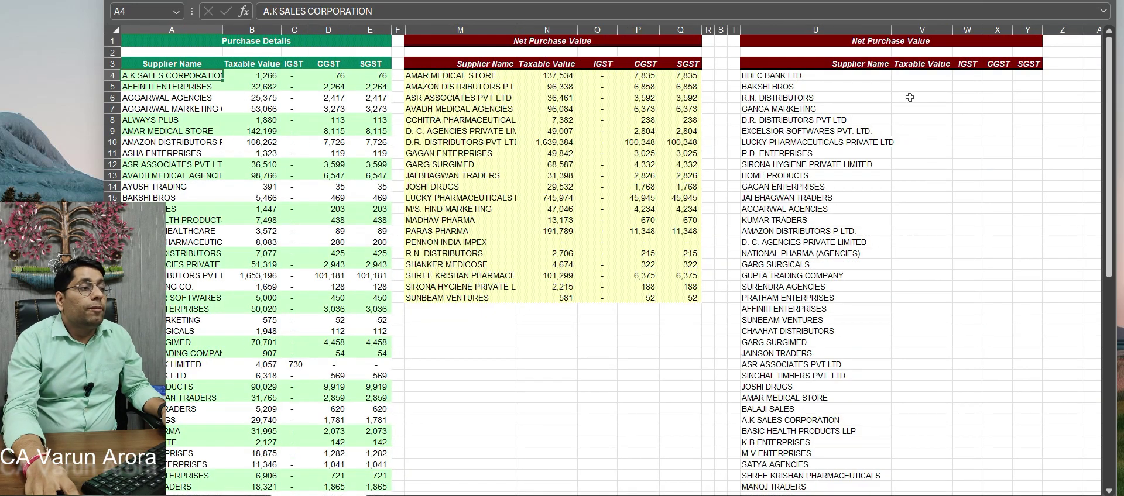
Start a VLOOKUP formula in V4 under Taxable Value for HDFC BANK LTD
click(911, 76)
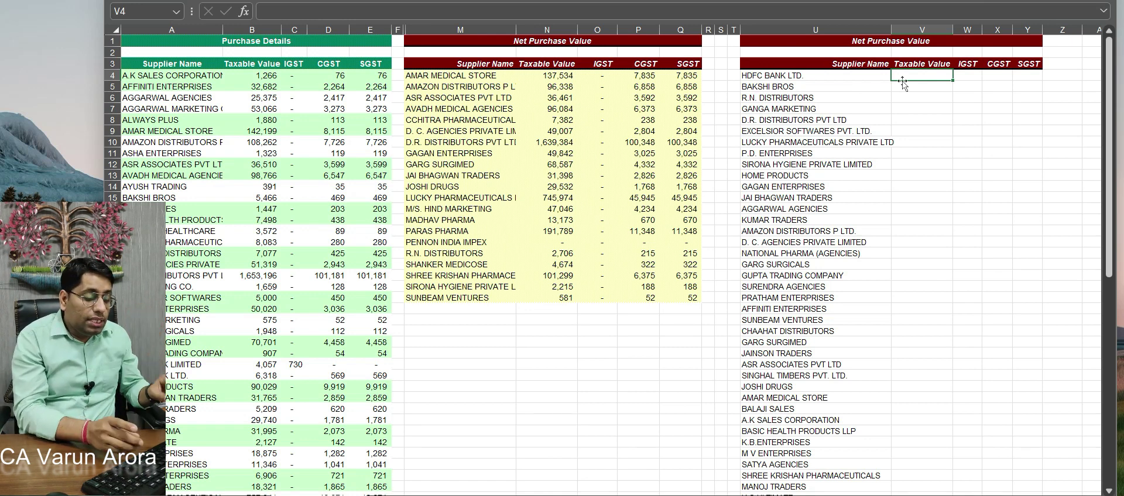
text(=VLOOKUP()
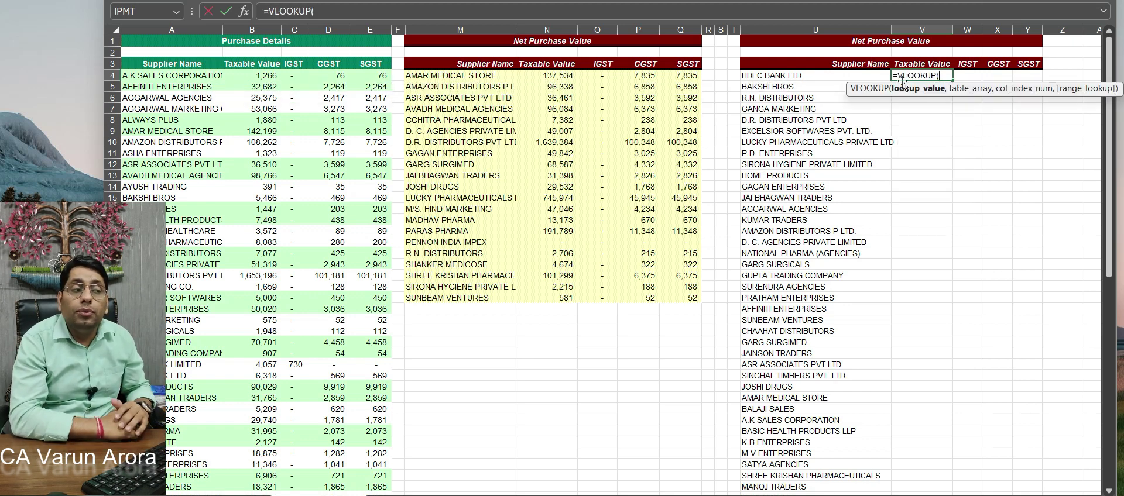
click(811, 76)
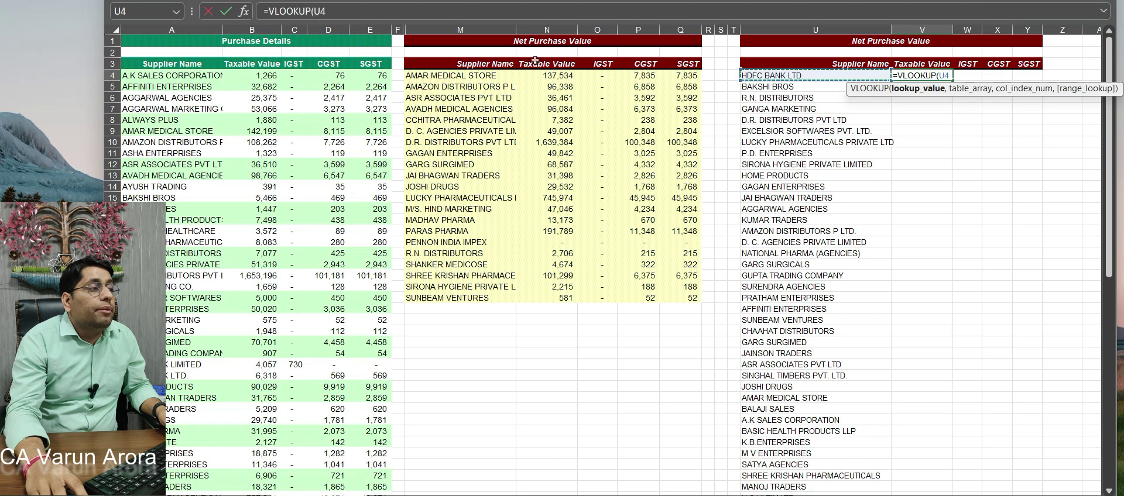
drag(460, 30, 660, 27)
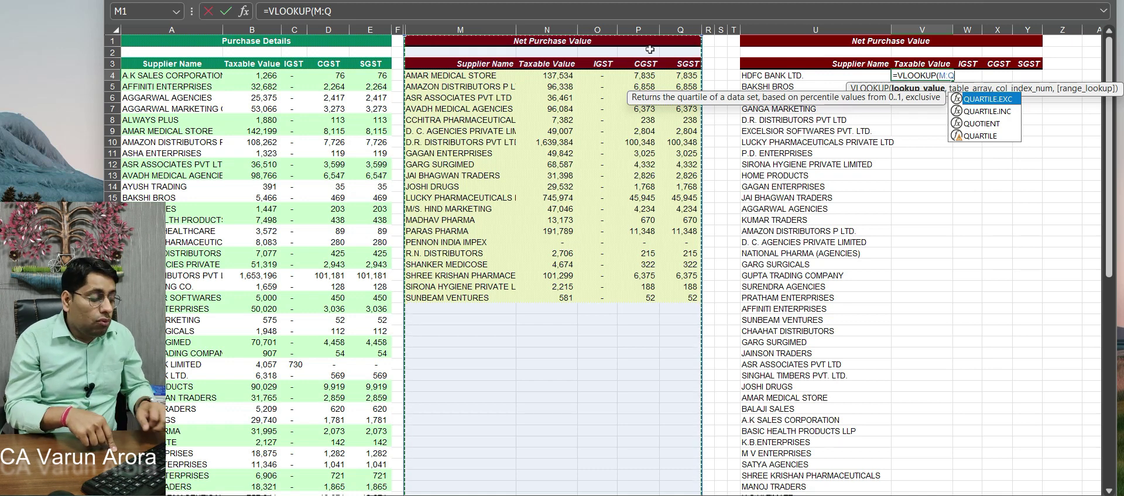
key(F4)
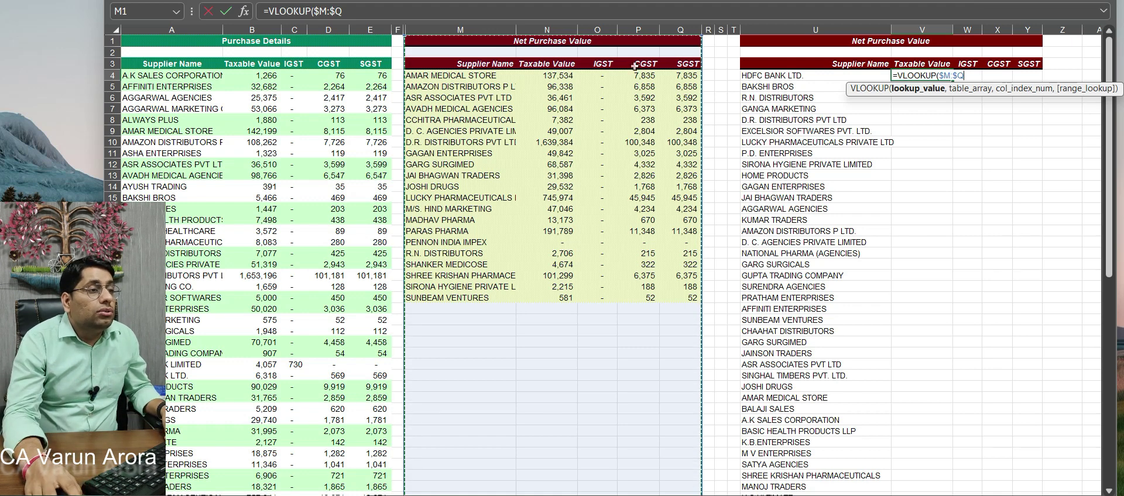
key(BackSpace)
key(BackSpace)
key(BackSpace)
key(BackSpace)
key(BackSpace)
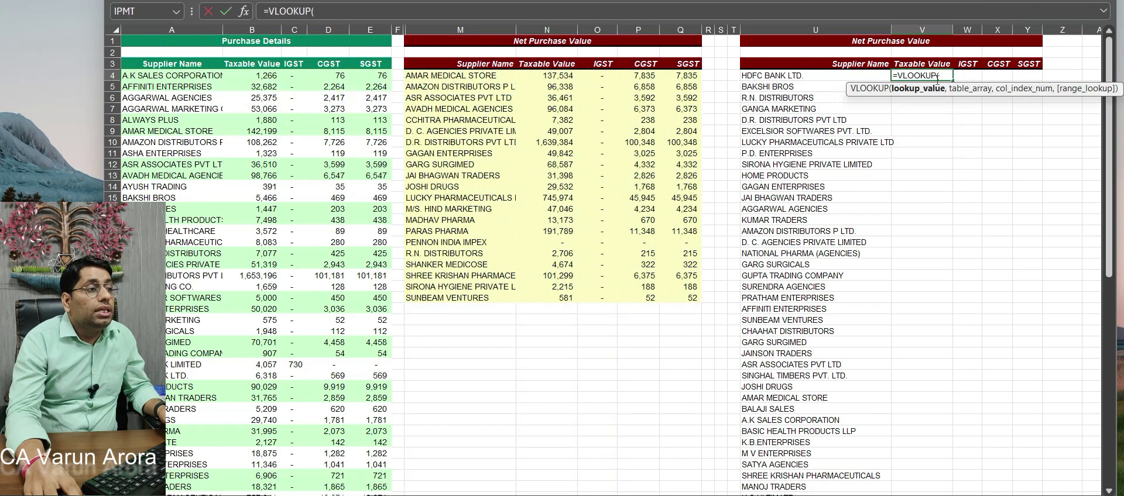
Complete the V4 formula as =VLOOKUP(U4,$M:$Q,2,0) to look up the supplier in the yellow Net Purchase Value table
click(830, 77)
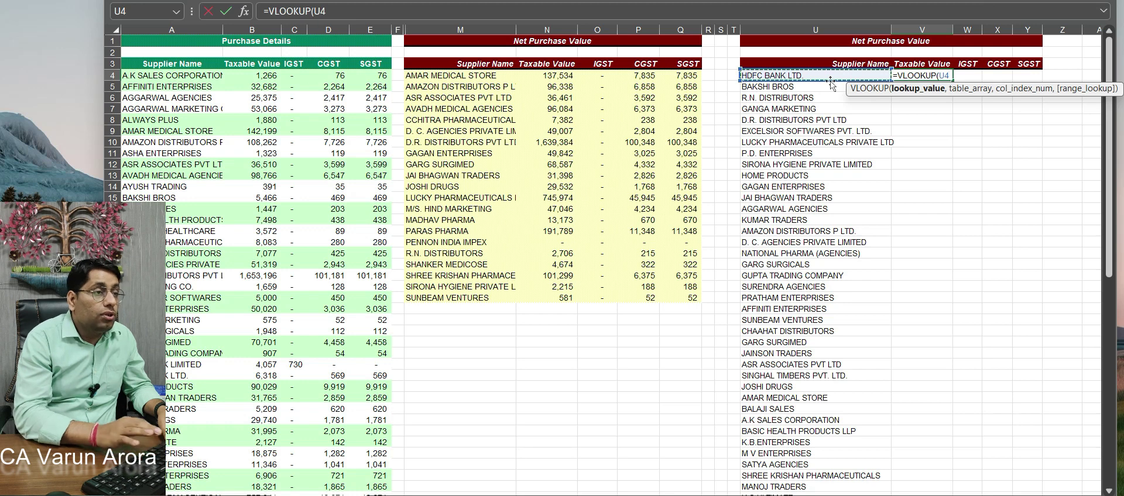
text(,)
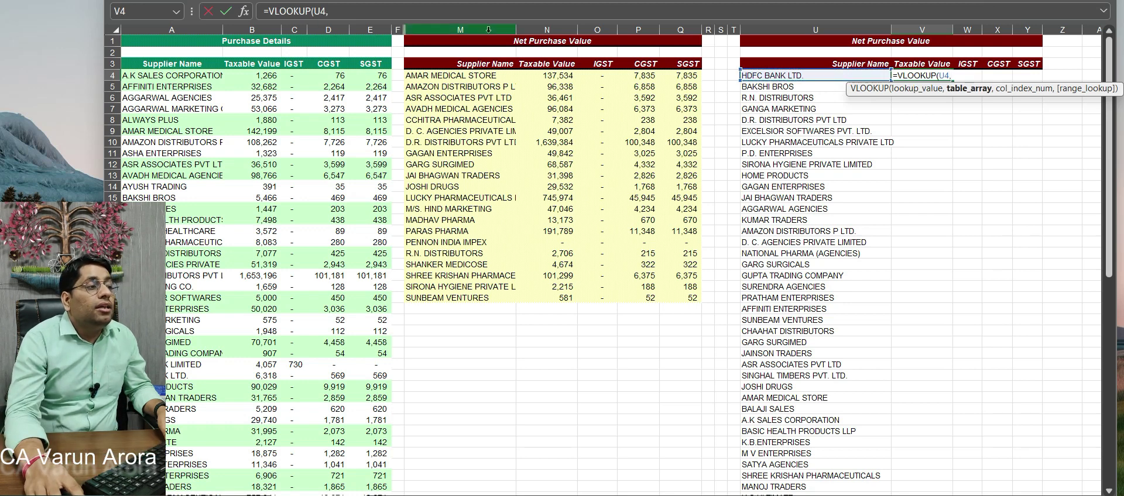
drag(488, 29, 688, 35)
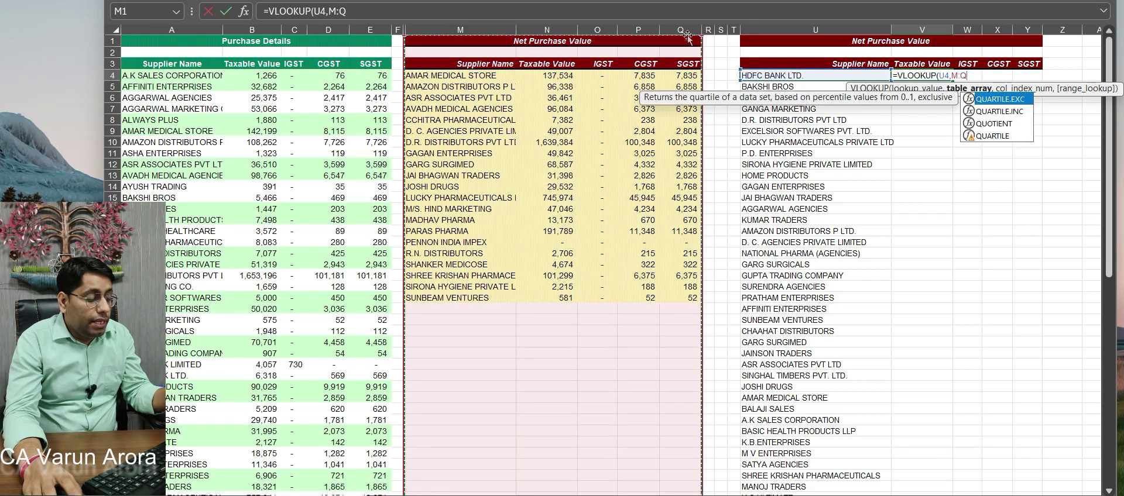
key(F4)
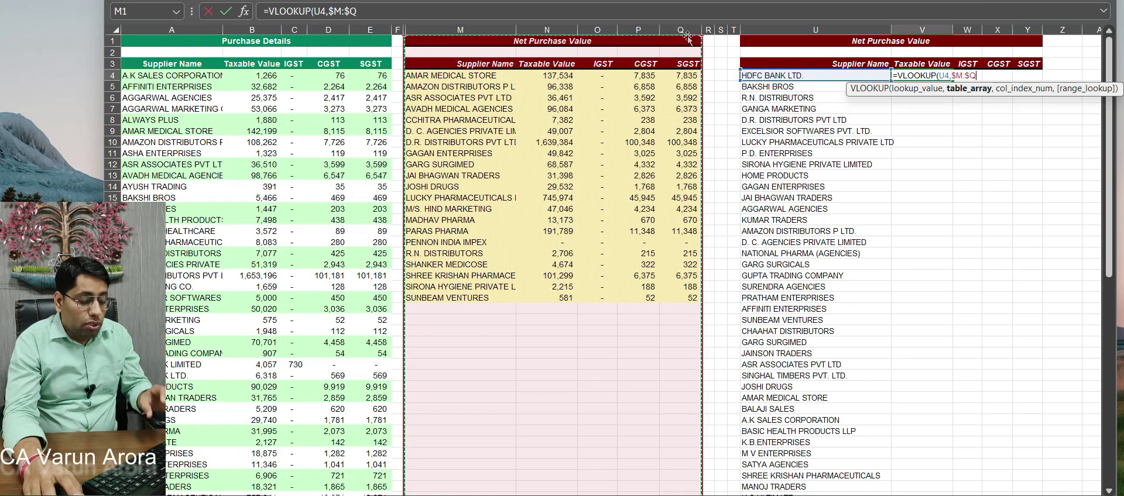
text(,)
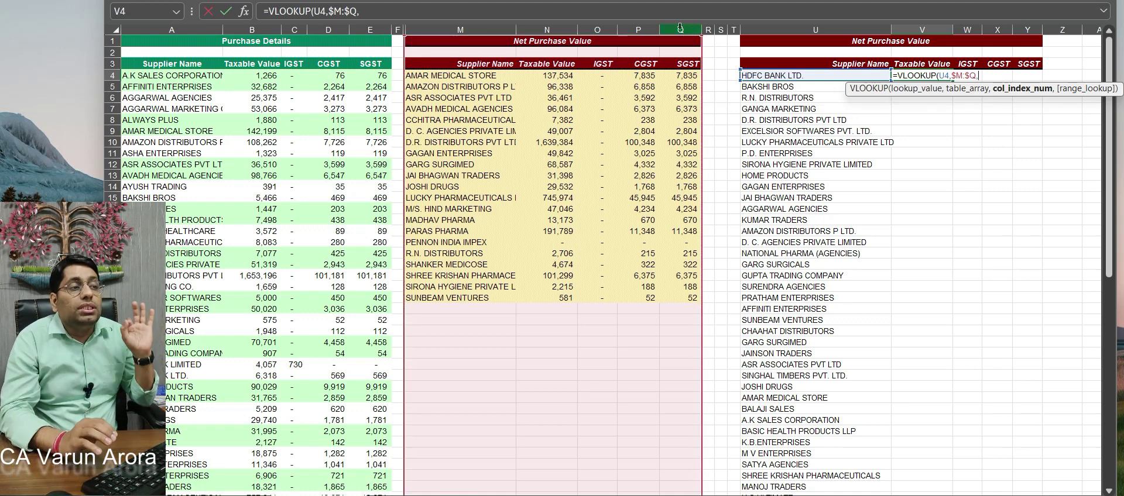
text(2)
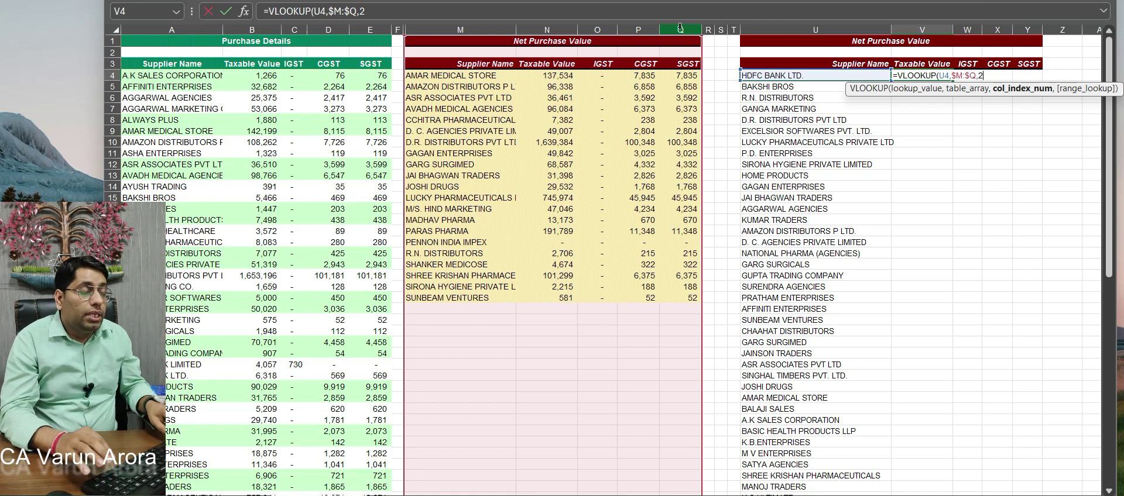
text(,0))
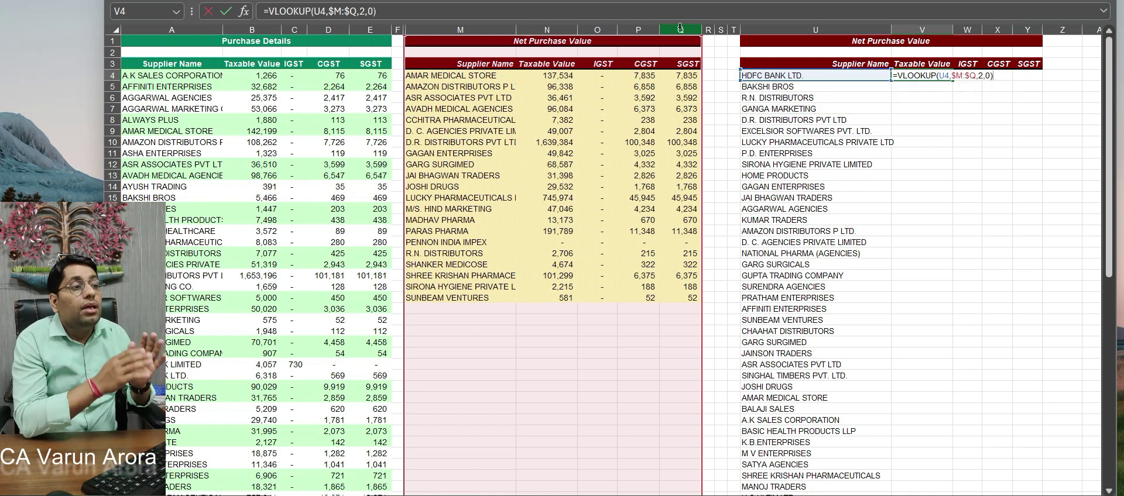
key(Return)
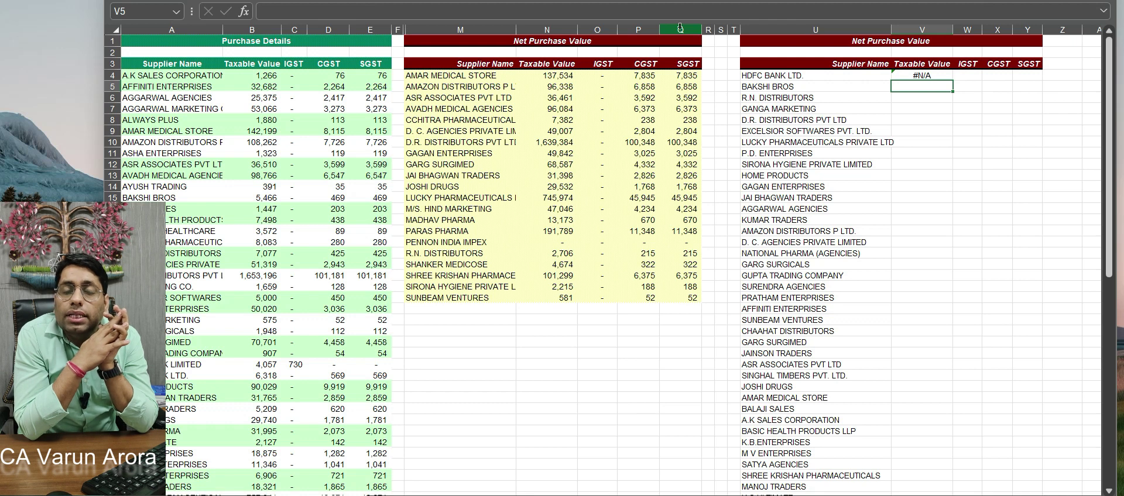
Try Purchase Details columns A:E as the lookup range in V4's VLOOKUP for HDFC BANK LTD., and undo that change
click(761, 76)
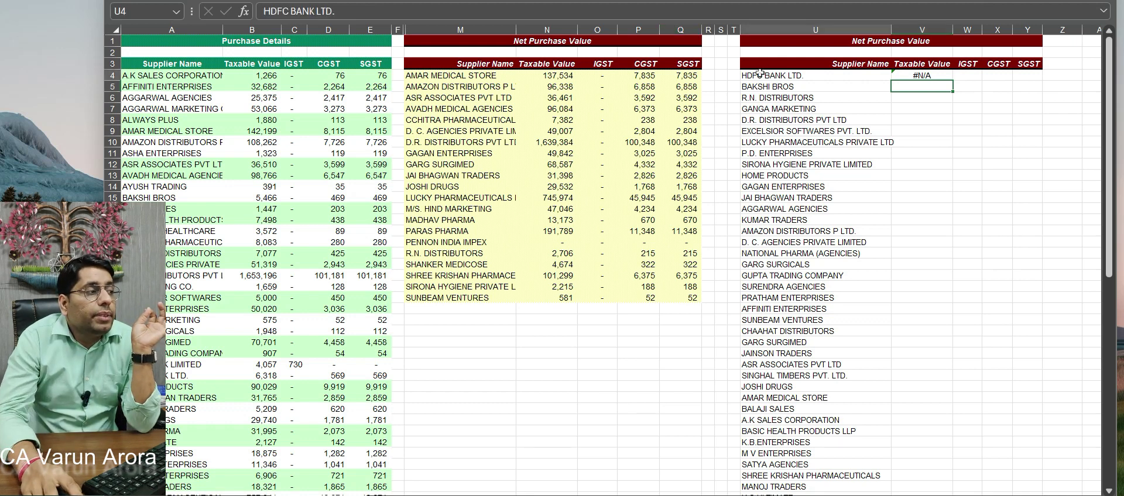
drag(434, 76, 505, 307)
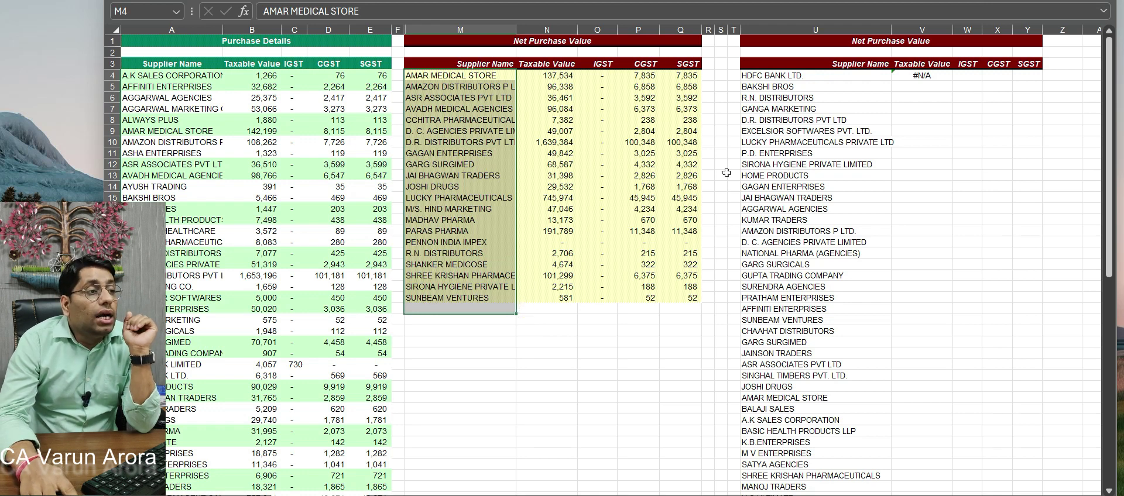
double_click(945, 76)
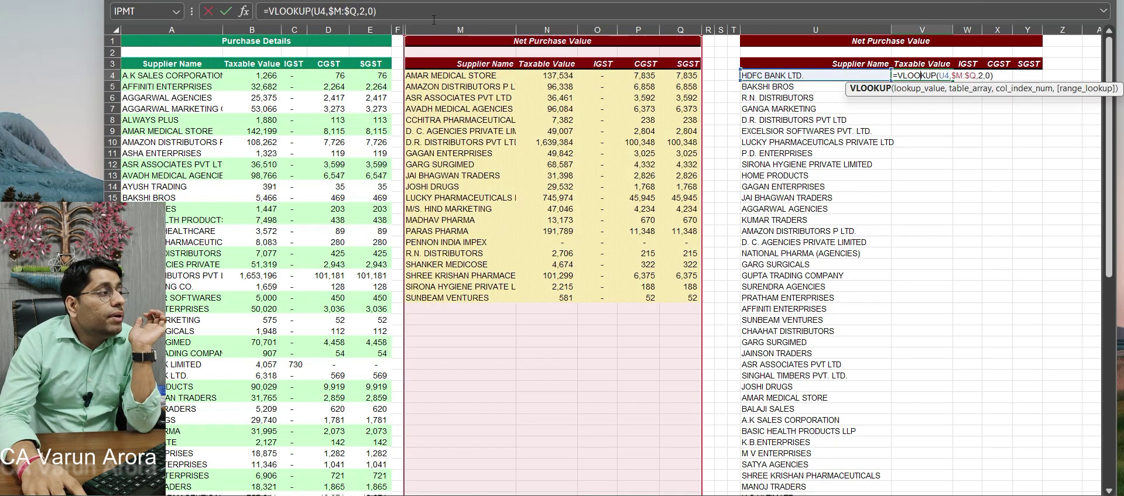
drag(328, 12, 358, 13)
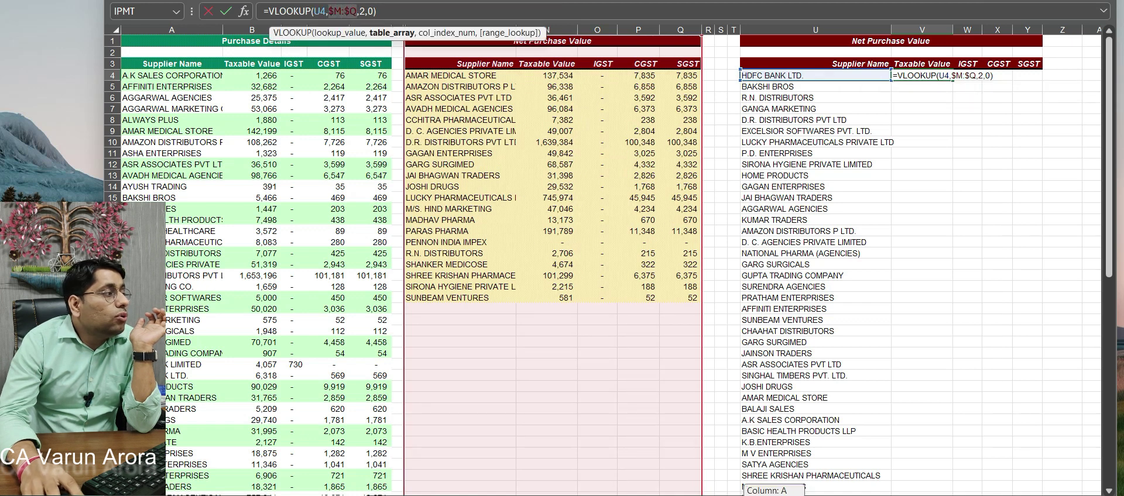
drag(198, 30, 347, 34)
key(Return)
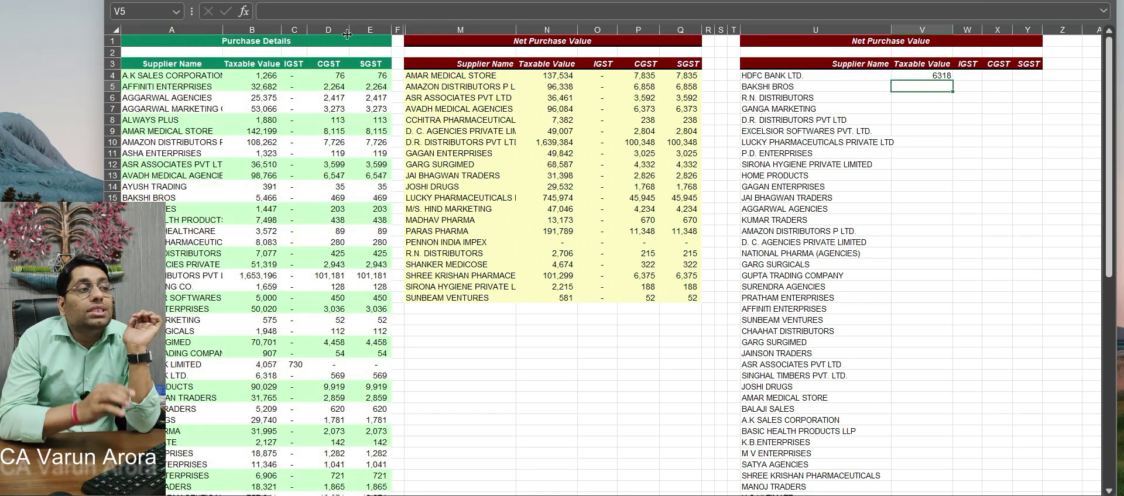
key(Up)
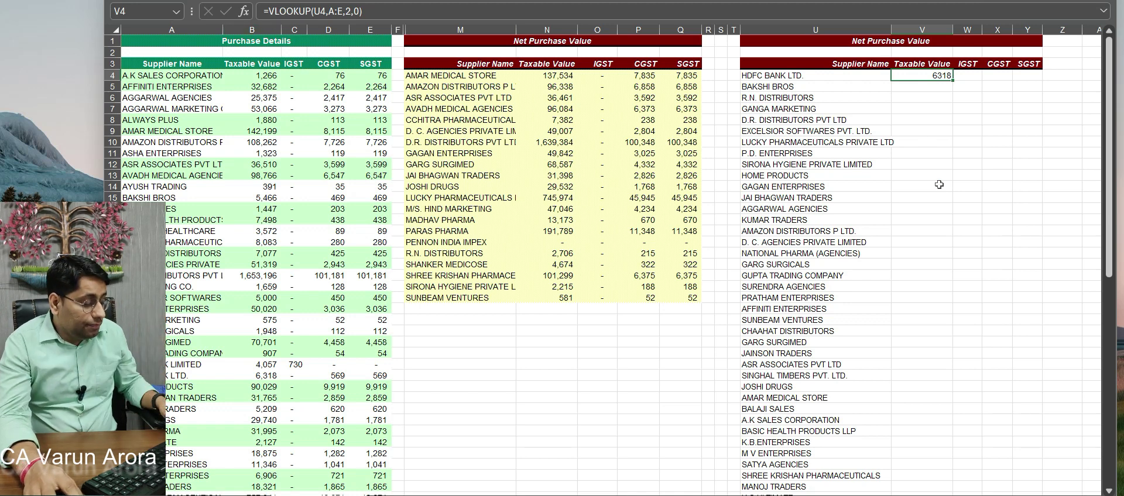
key(ctrl+z)
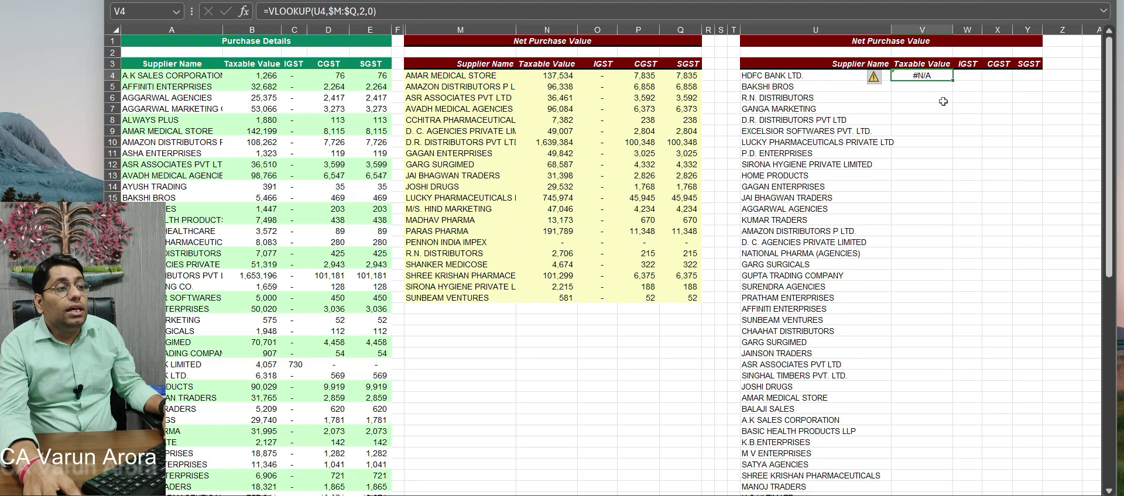
Wrap V4's VLOOKUP(U4,$M:$Q,2,0) in an IFERROR as its value argument, enclosed in its own parentheses
key(F2)
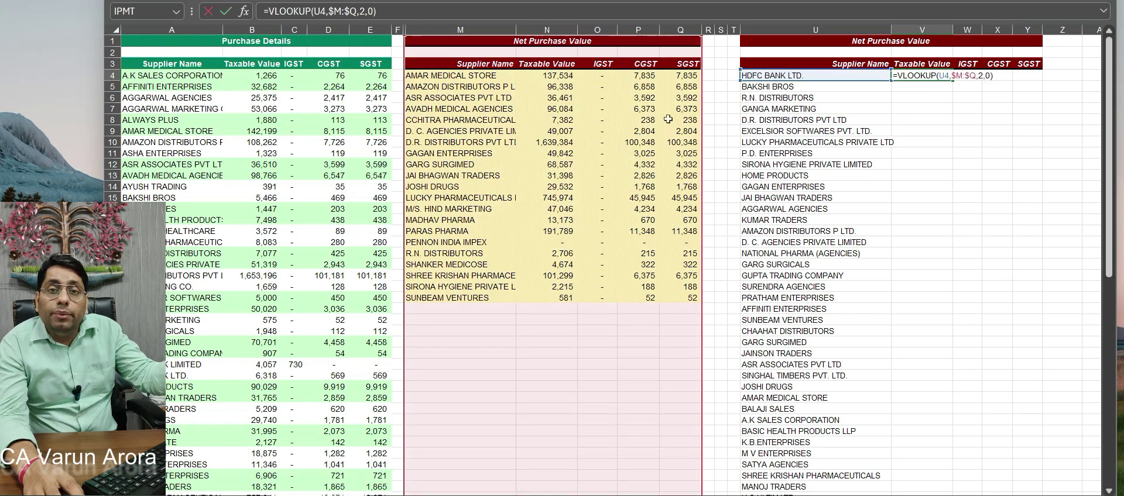
key(Escape)
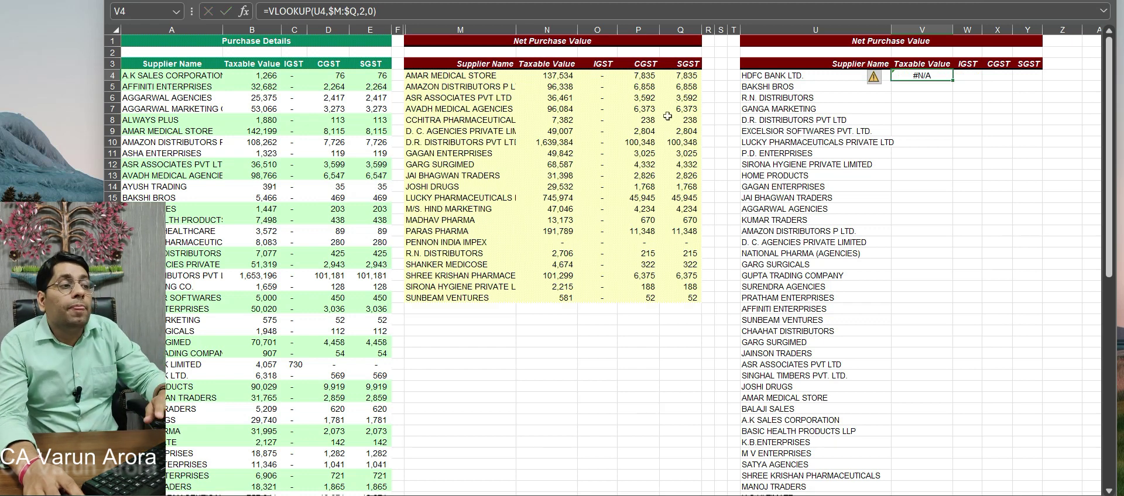
key(F2)
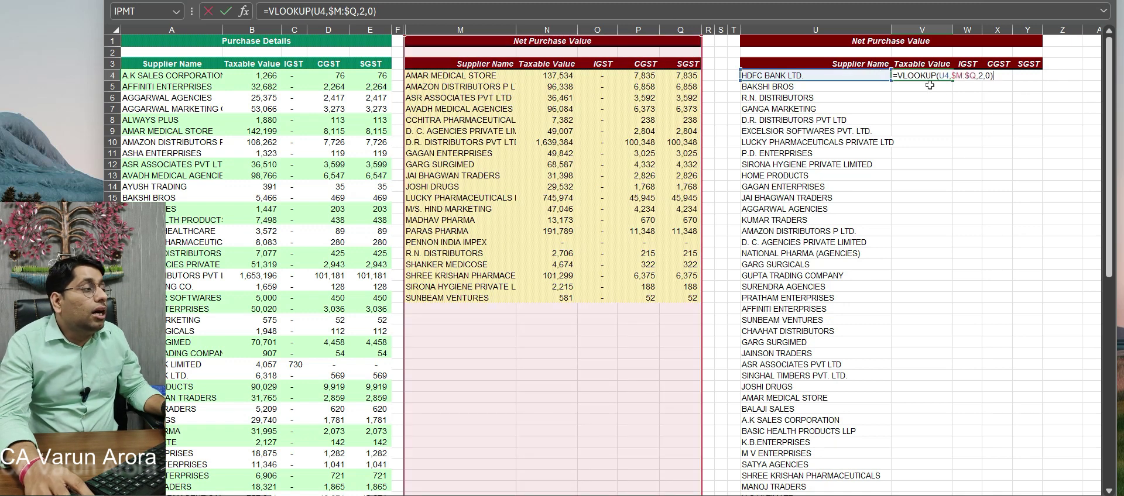
click(268, 11)
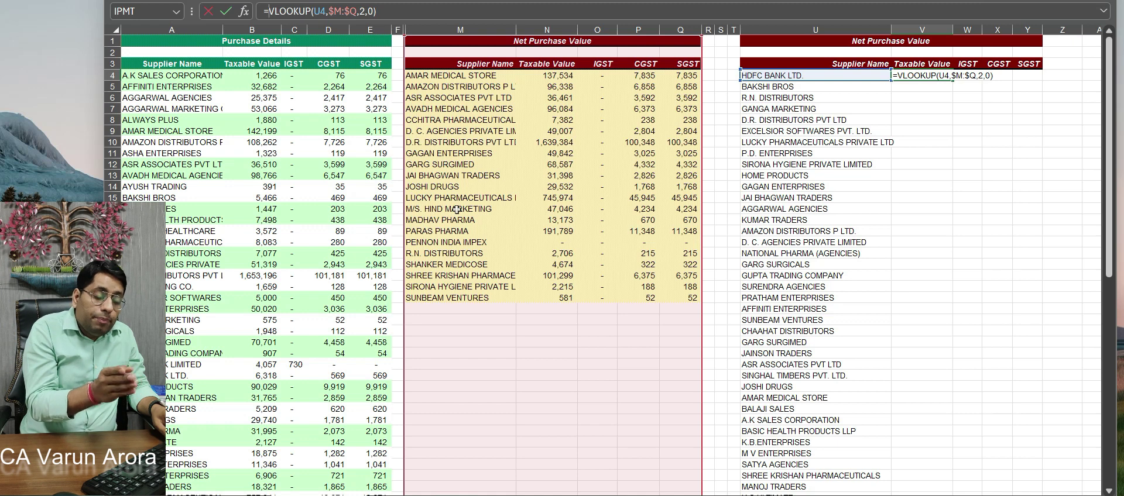
text(IF()
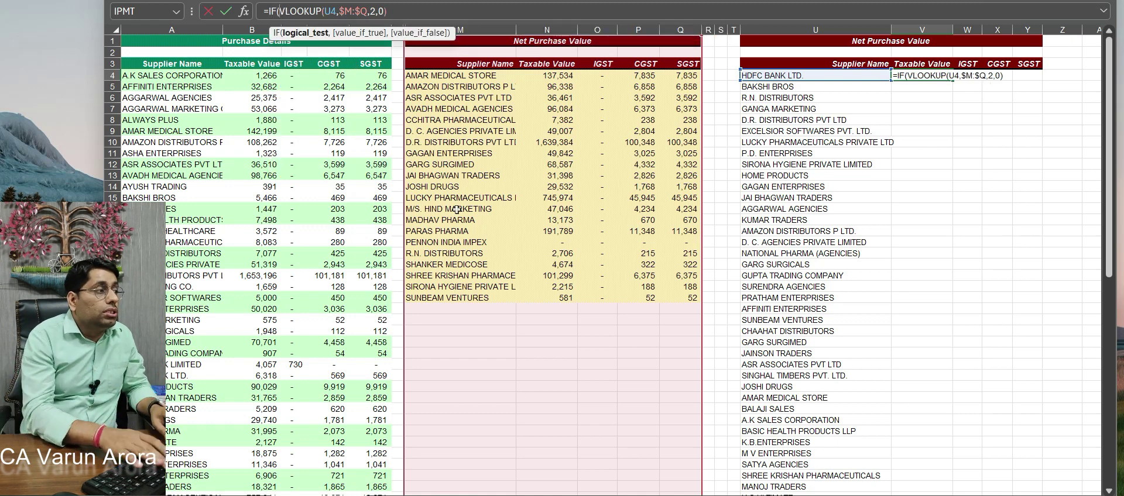
key(BackSpace)
text(er)
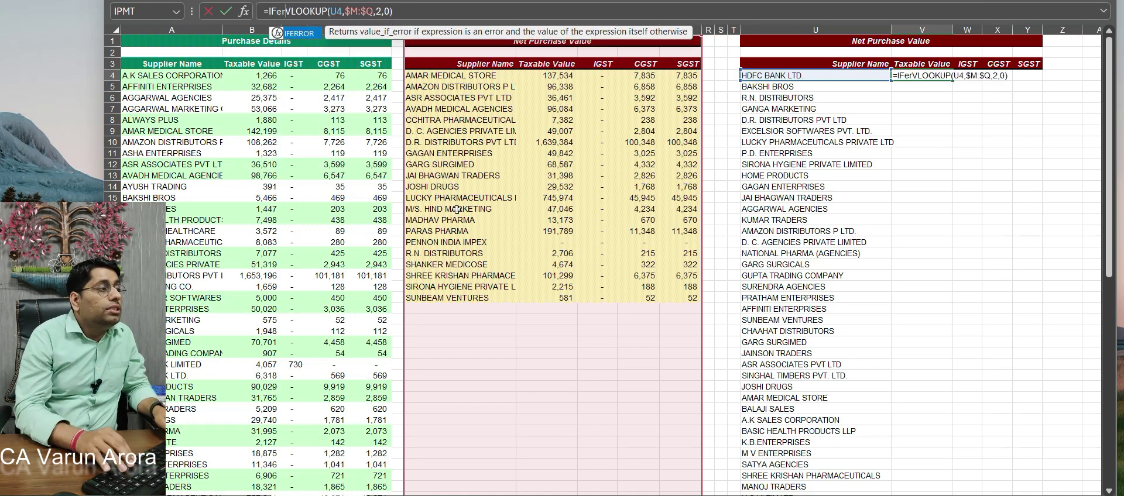
key(Tab)
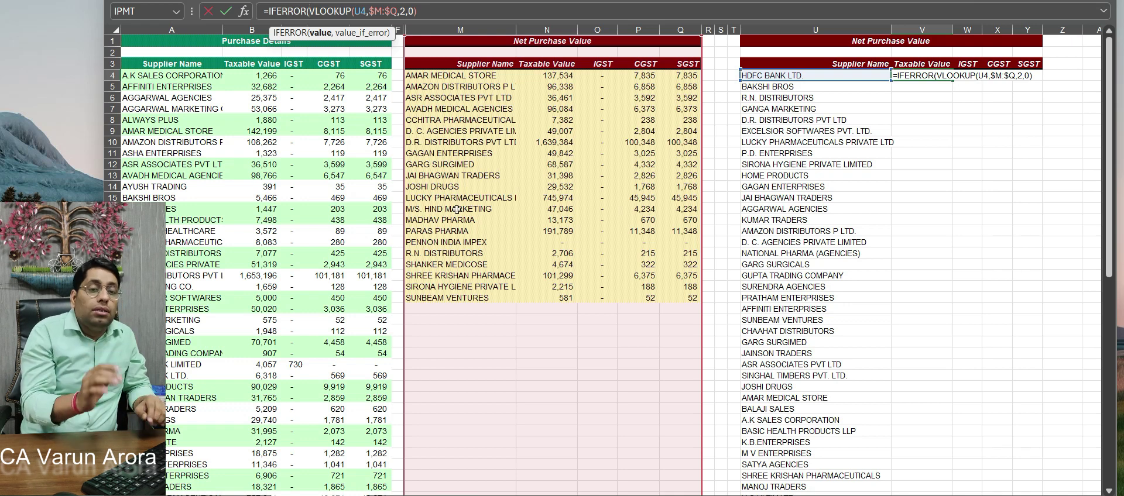
text(()
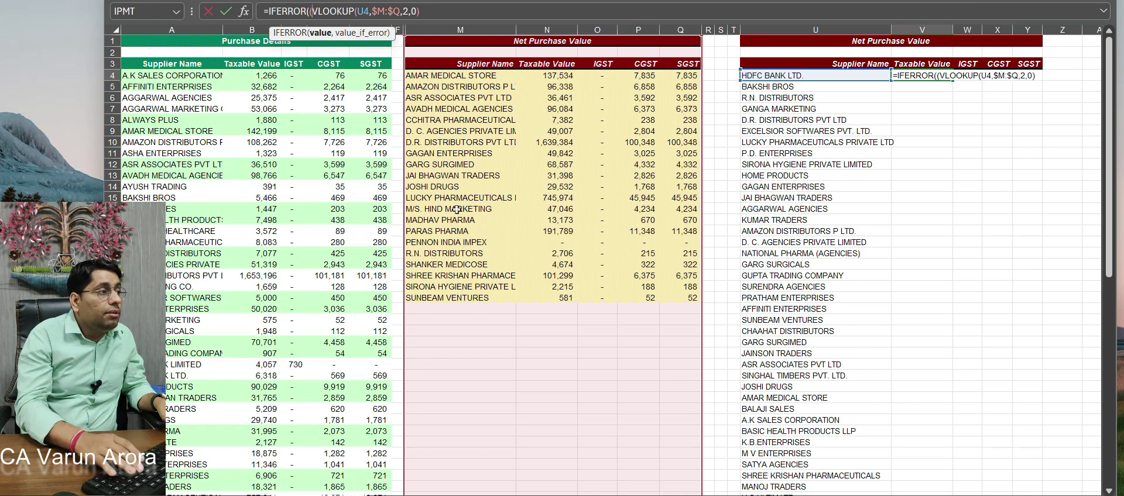
text())
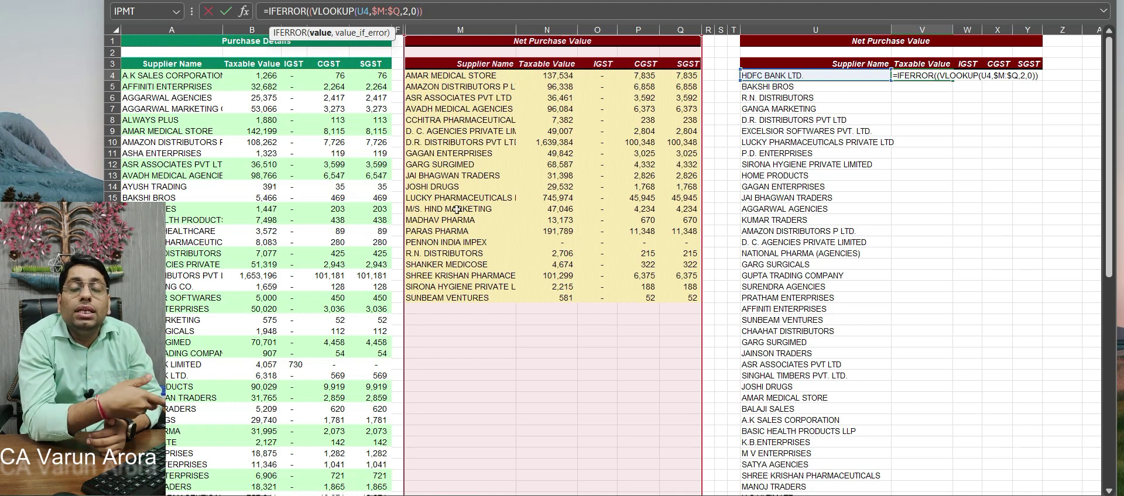
text(,)
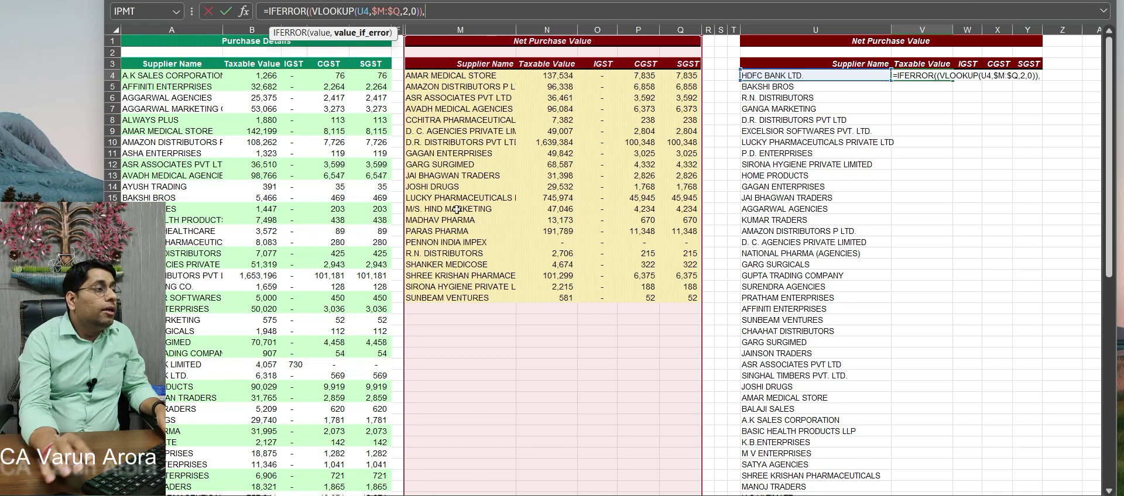
Complete V4's IFERROR with the fallback VLOOKUP(U4,$A:$E,2,0) on the Purchase Details table
text(vl)
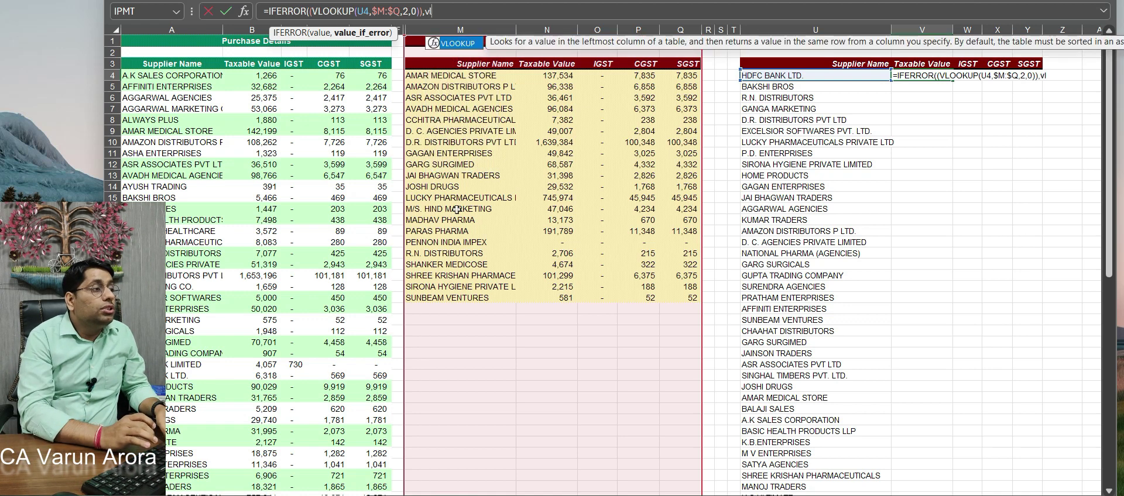
key(Tab)
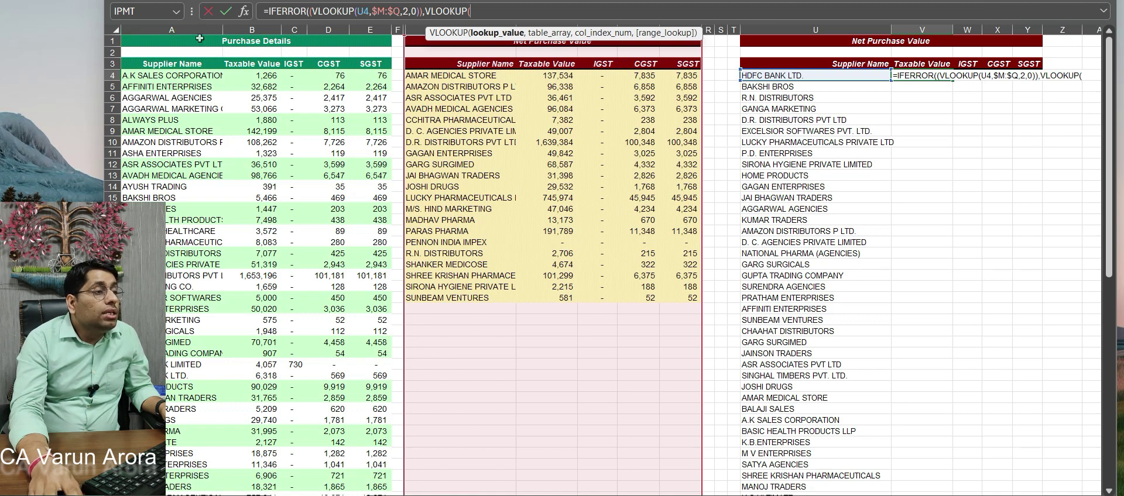
click(805, 77)
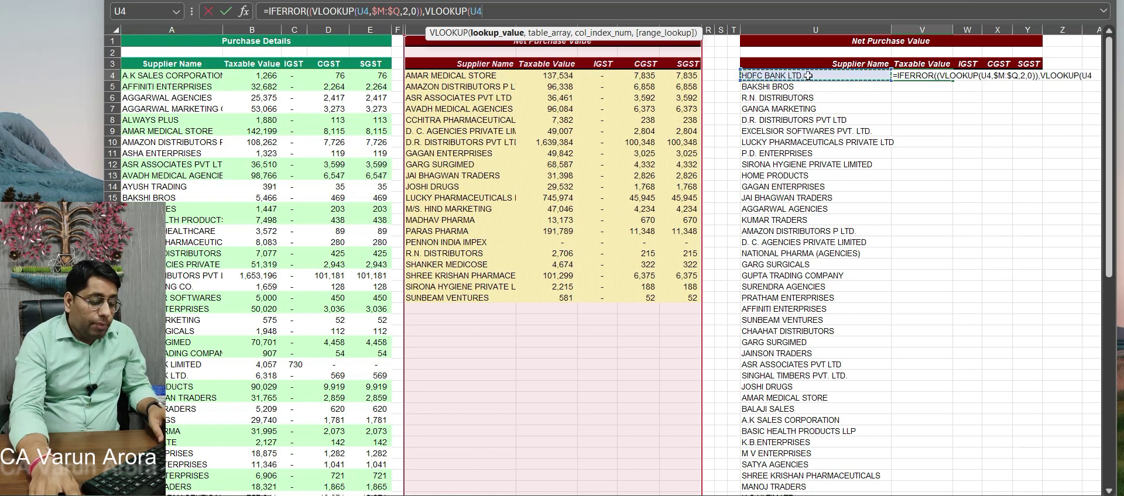
text(,)
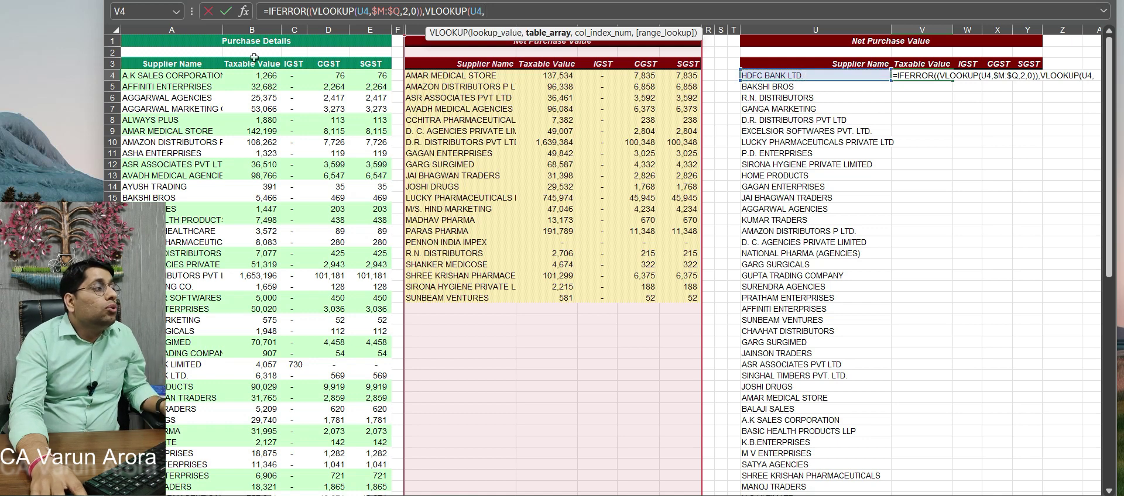
drag(179, 30, 365, 36)
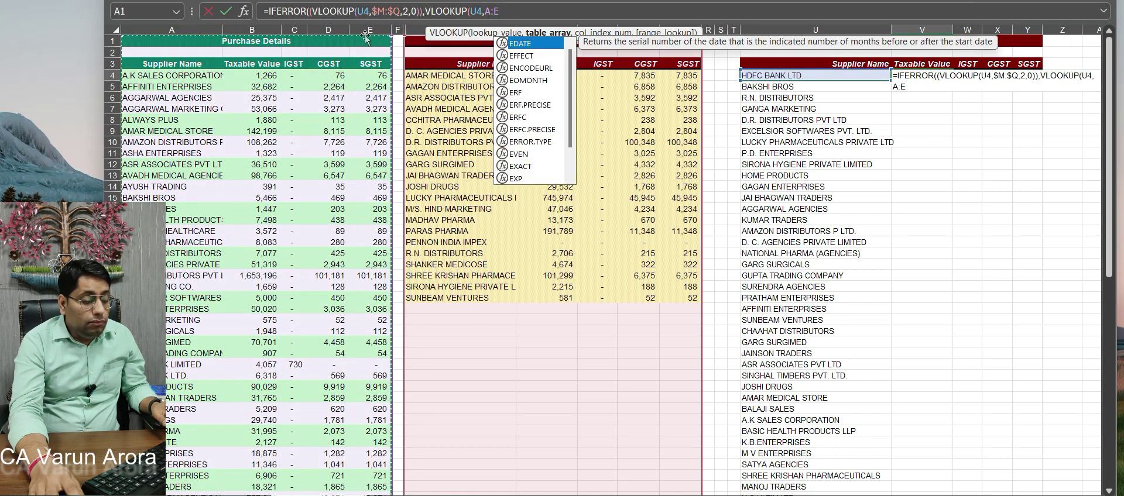
key(F4)
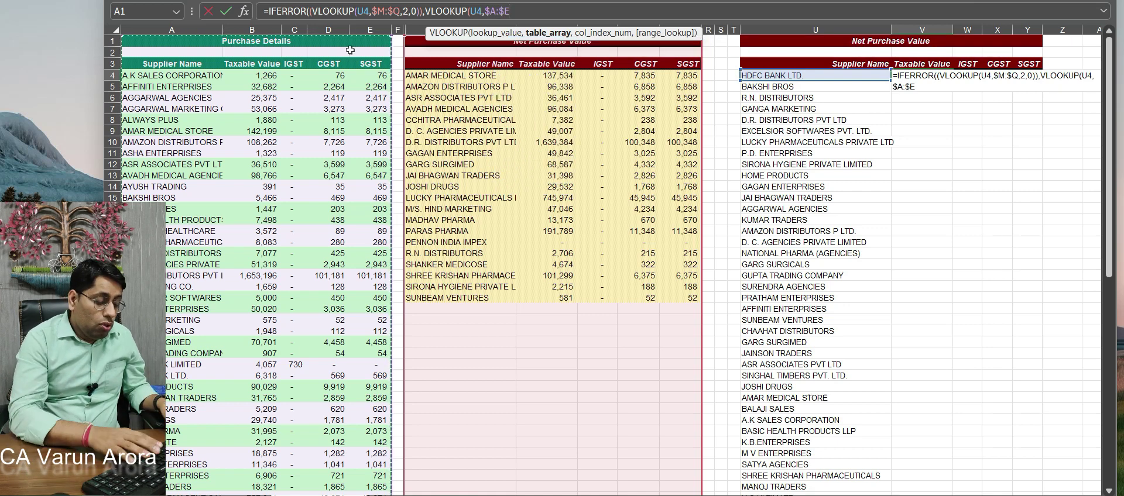
text(,)
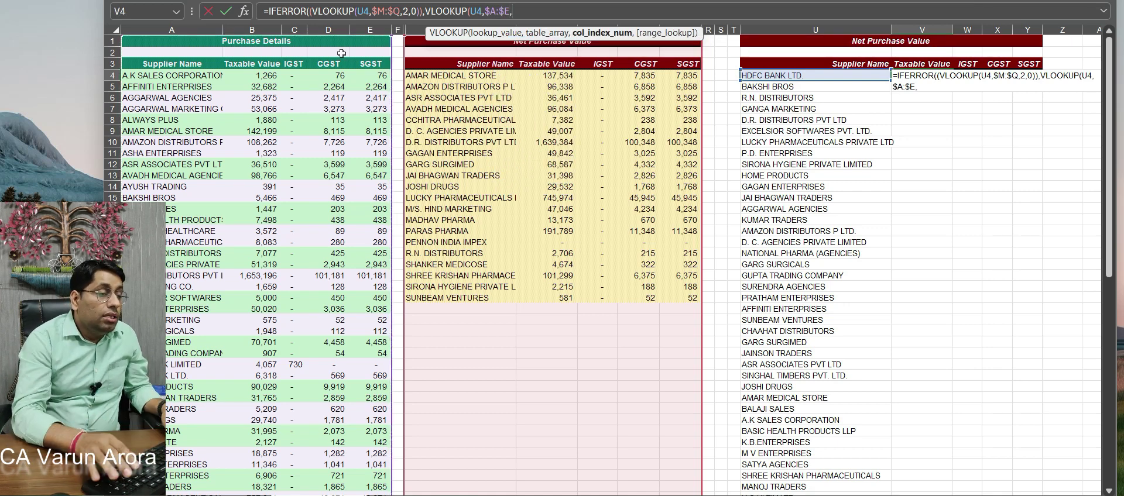
text(2)
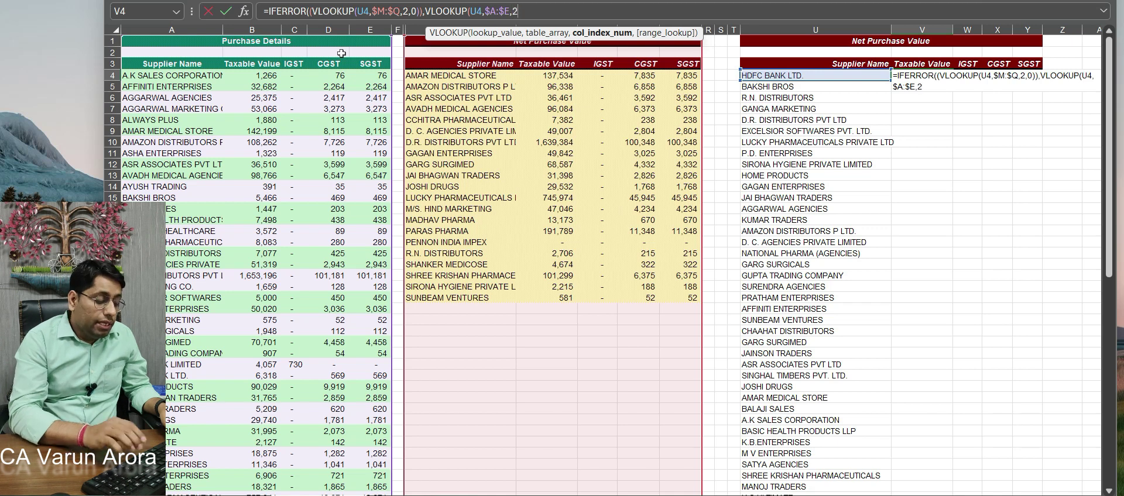
text(,0))
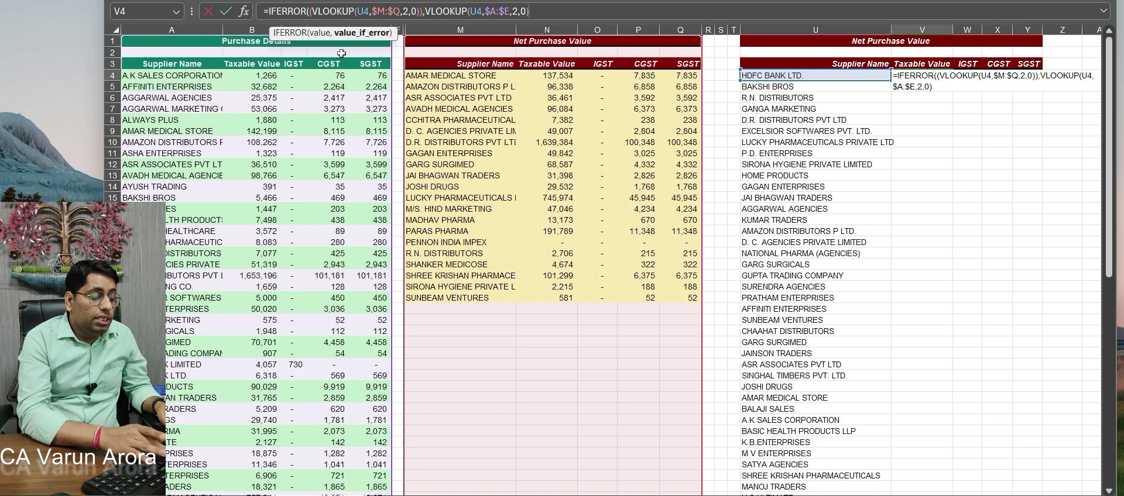
text())
key(Return)
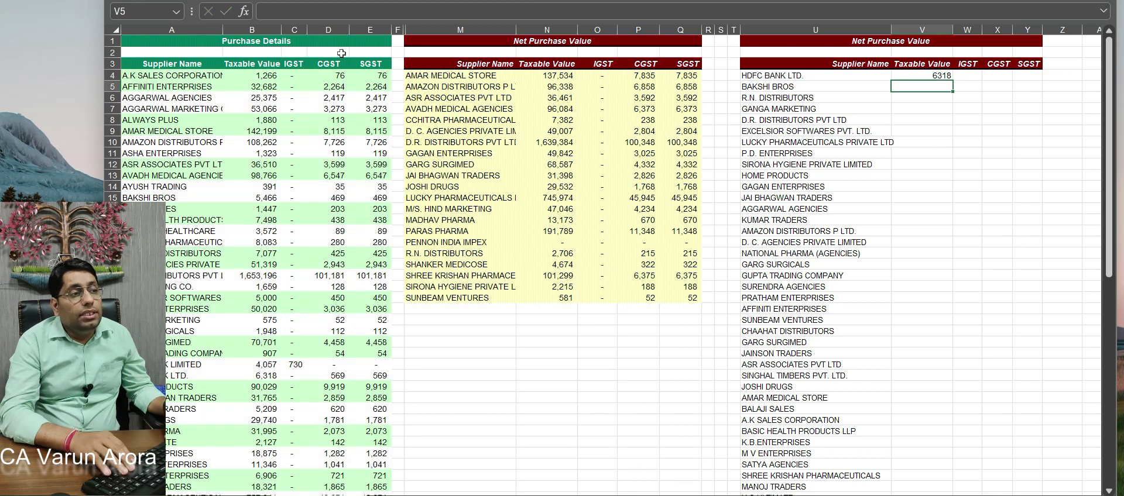
Review the V4 formula and fill it down the Taxable Value column to the last supplier
key(Up)
key(F2)
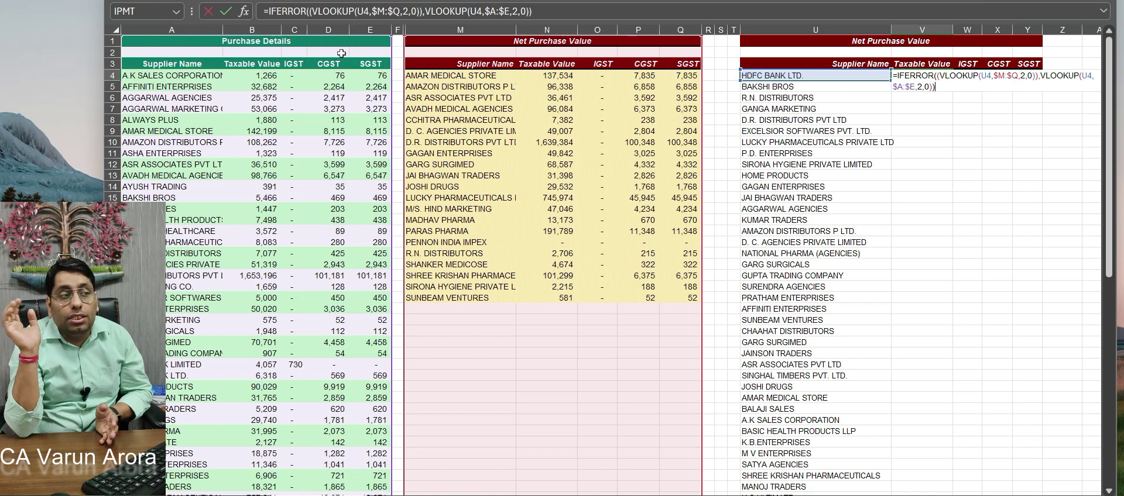
key(ctrl+Return)
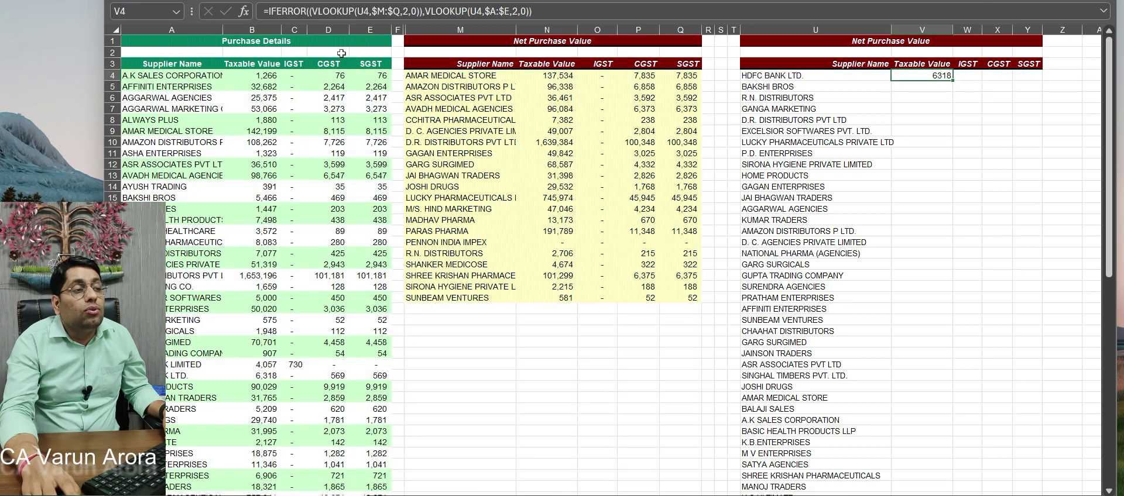
double_click(953, 81)
scroll(973, 298, down, 13)
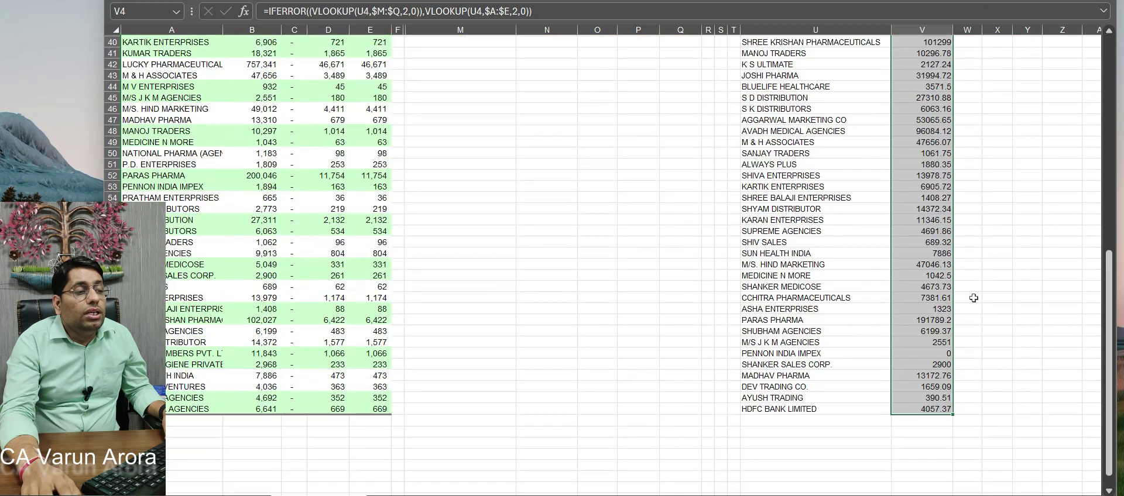
Copy the V4 formula into W4 under IGST
key(ctrl+c)
scroll(973, 298, up, 13)
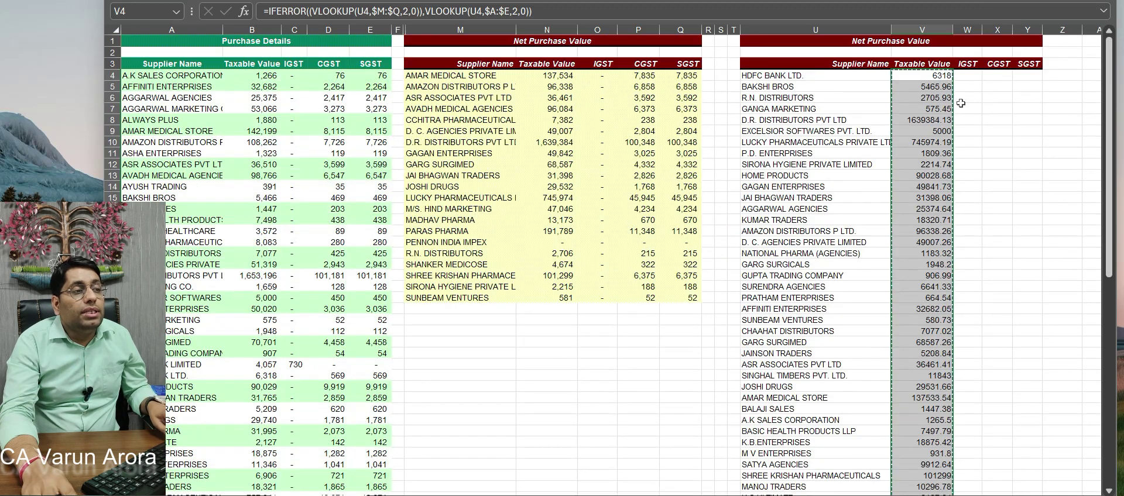
click(937, 76)
text(c)
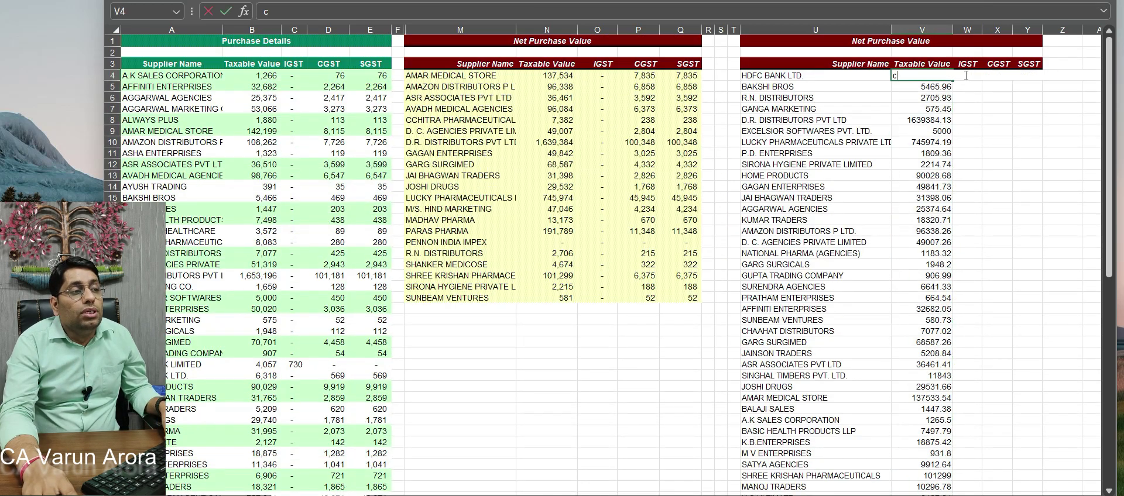
key(Escape)
key(ctrl+c)
click(965, 75)
key(ctrl+v)
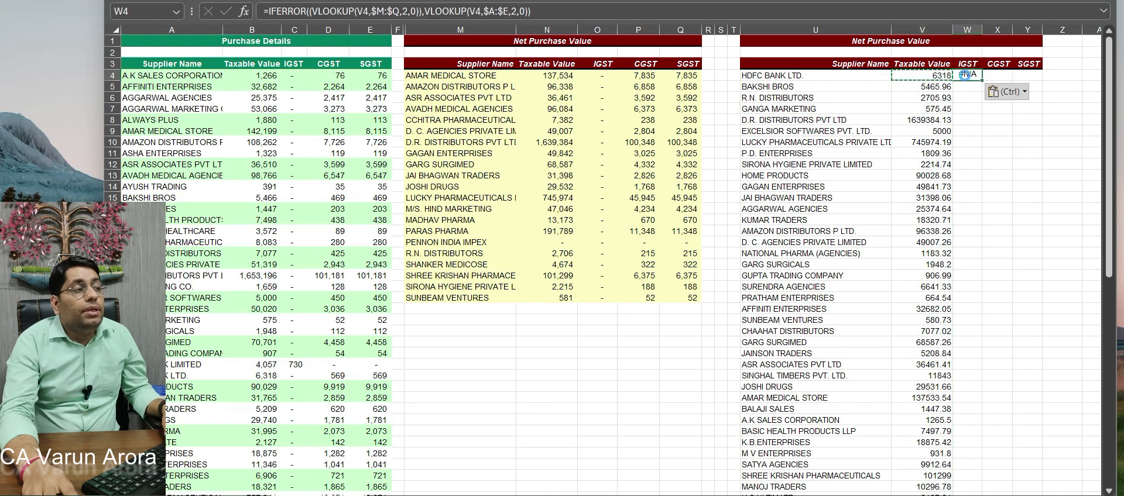
Check the lookup reference copied into W4 and lock column U as $U4 in V4's first VLOOKUP
double_click(963, 75)
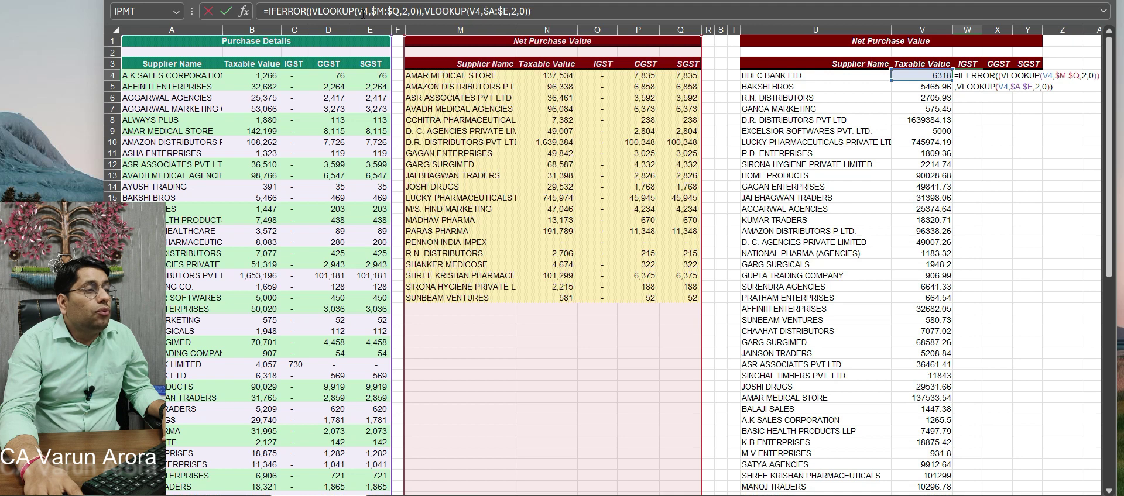
click(361, 14)
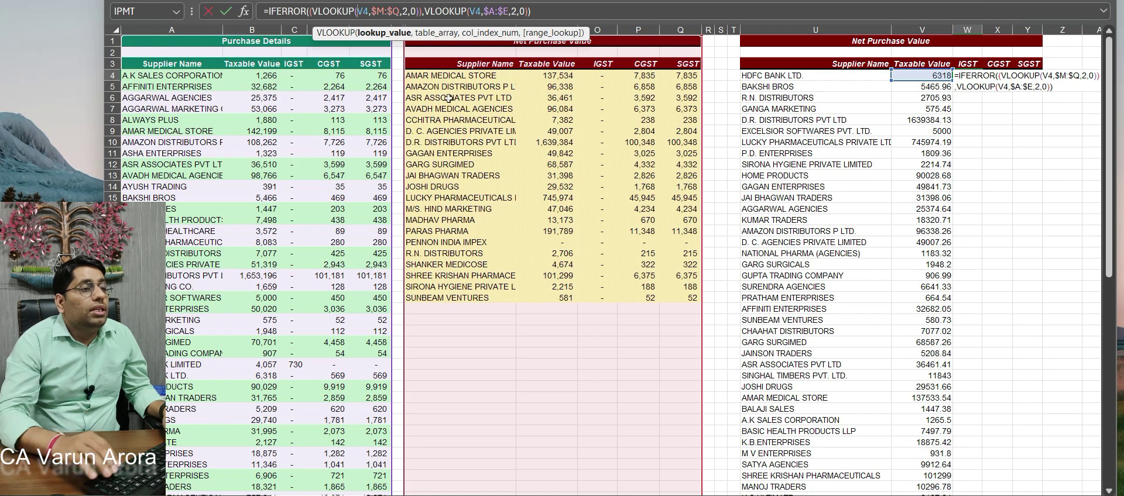
key(Escape)
key(Left)
key(F2)
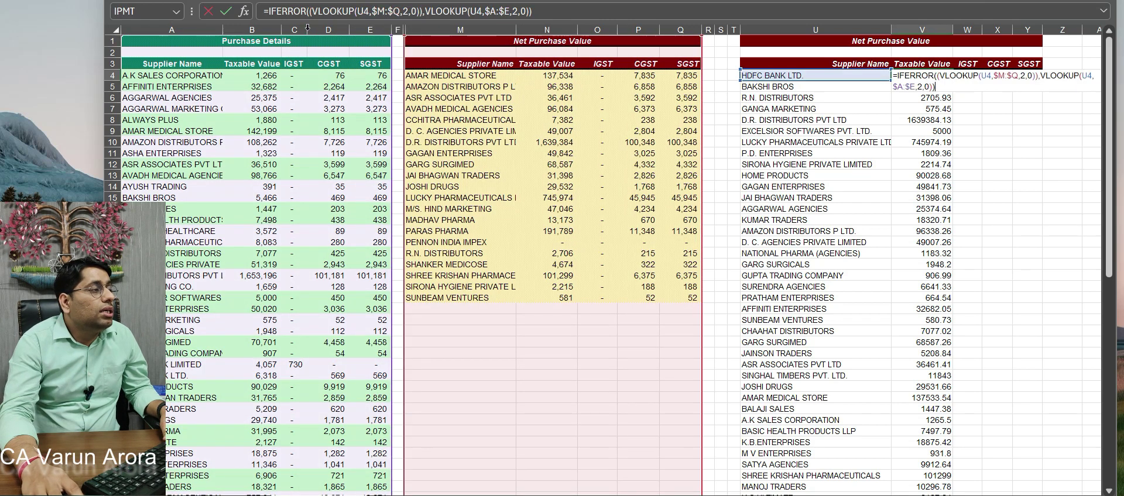
click(365, 10)
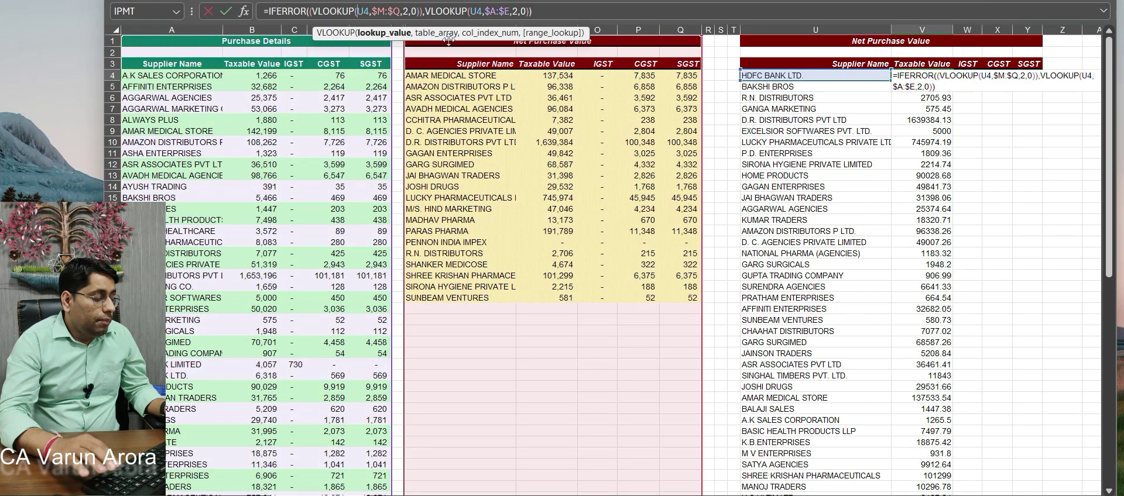
text($)
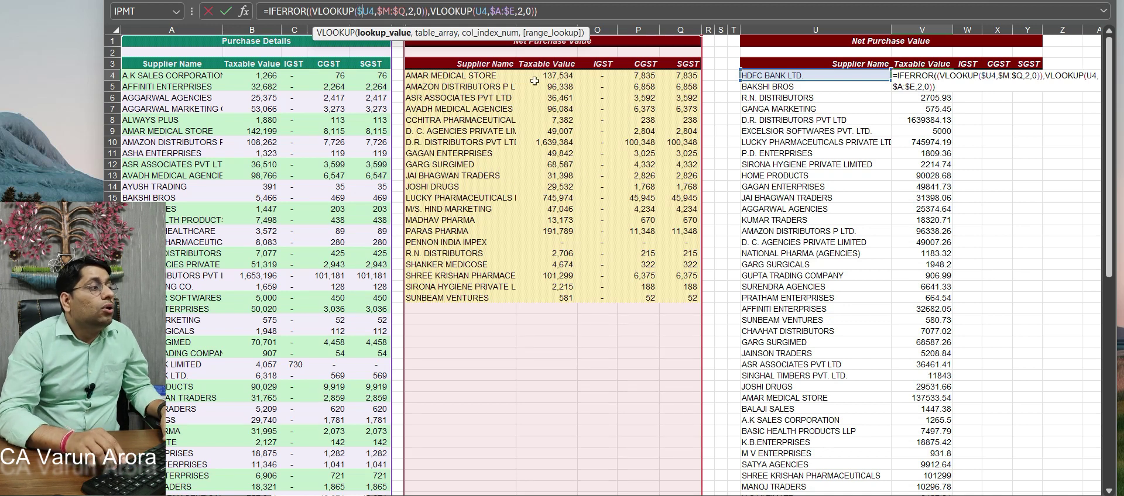
Set the column index of V4's first VLOOKUP to 3
key(Right)
key(Right)
key(Right)
key(Right)
key(Right)
key(Right)
key(Right)
key(Right)
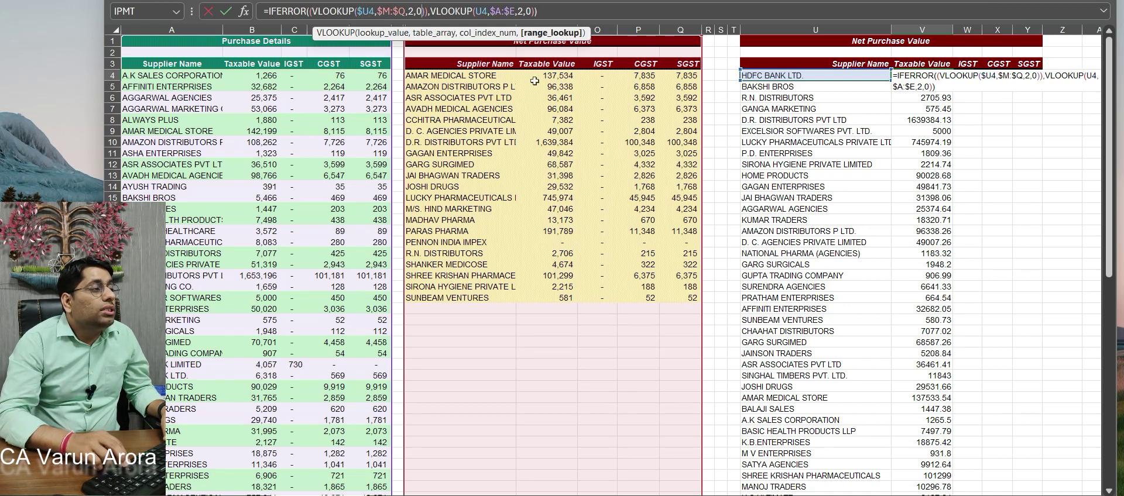
key(BackSpace)
text(3)
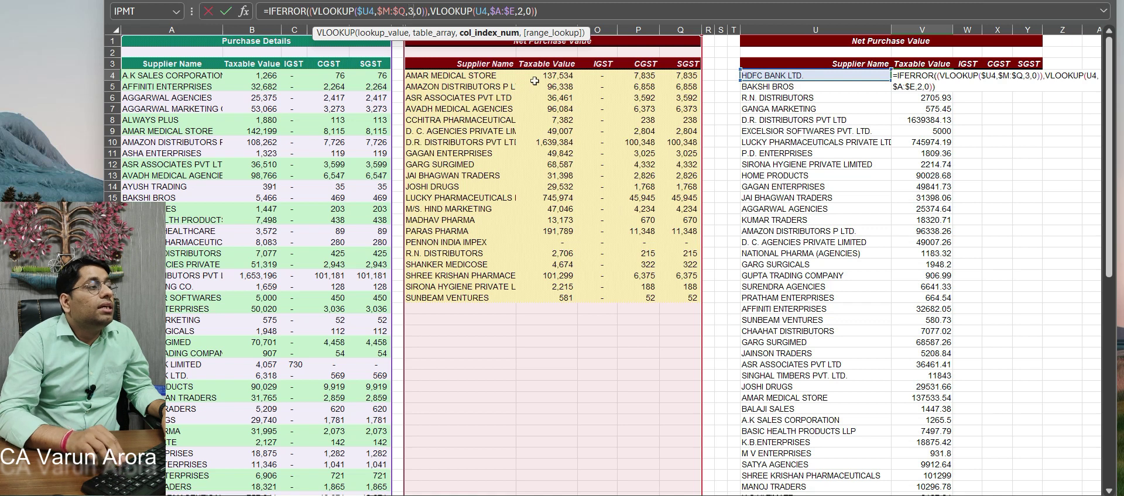
Lock column U as $U4 in the lookup value of V4's second VLOOKUP
key(Right)
key(Right)
key(Right)
key(Right)
key(Right)
key(Right)
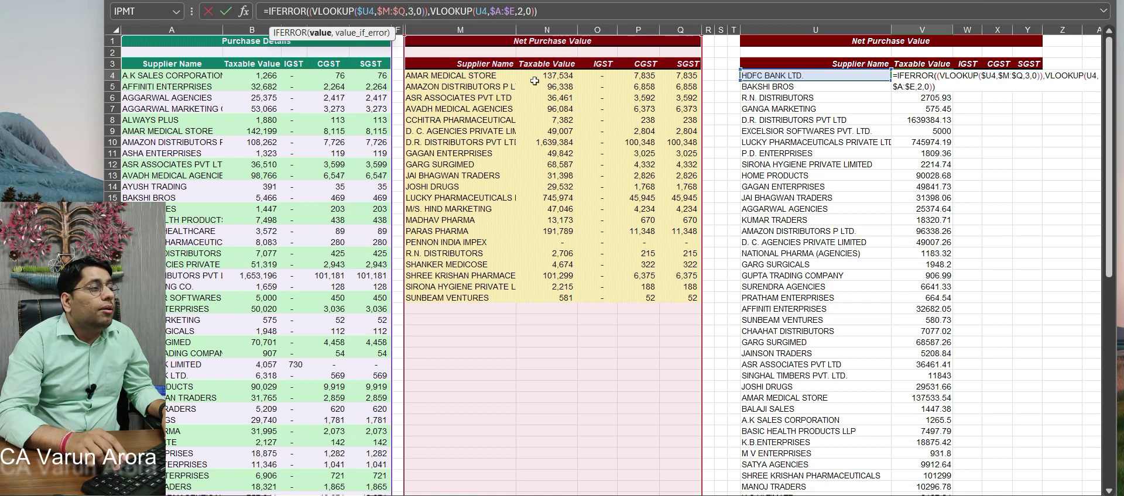
key(Right)
key(Right)
key(Right)
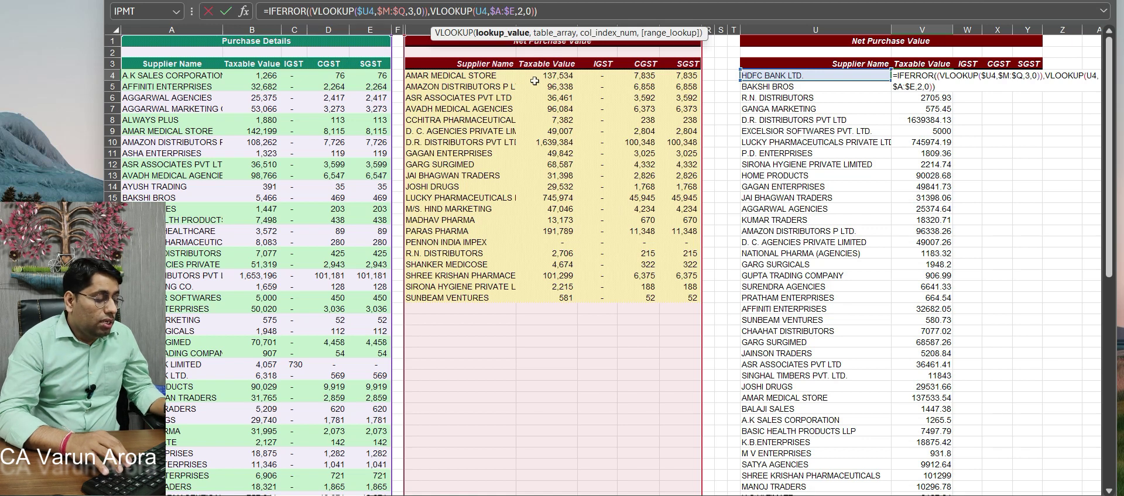
text($)
Set the column index of V4's second VLOOKUP to 3
key(Right)
key(Right)
key(Right)
key(Right)
key(Right)
key(Right)
key(Right)
key(Right)
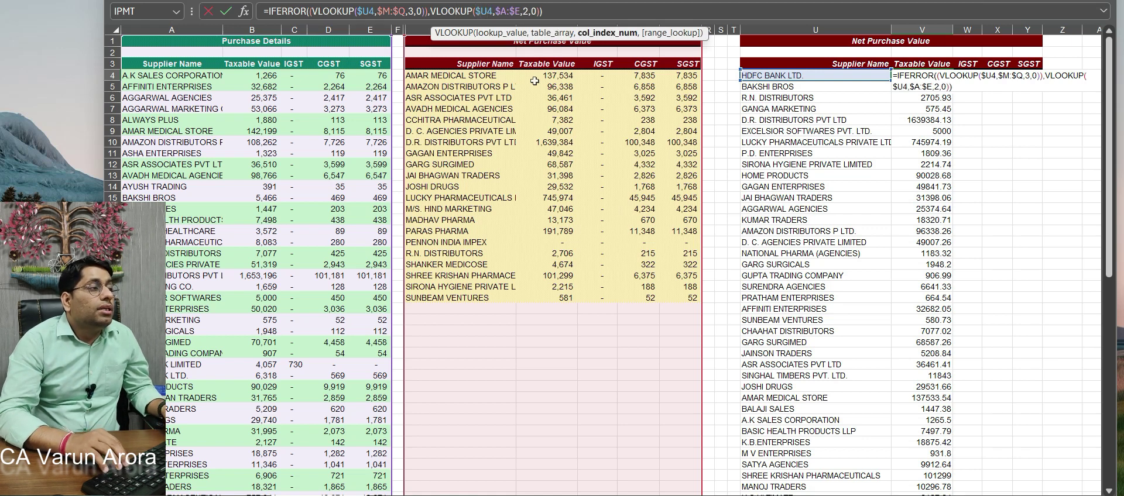
key(BackSpace)
text(3)
key(Return)
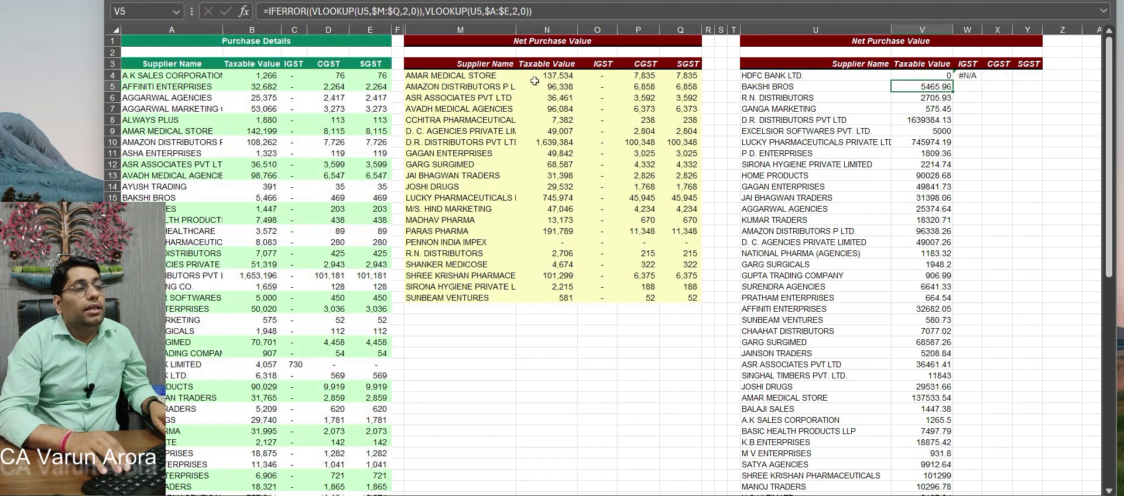
Undo the last V4 formula edit and inspect the lookup references in W4's formula
key(Up)
key(ctrl+z)
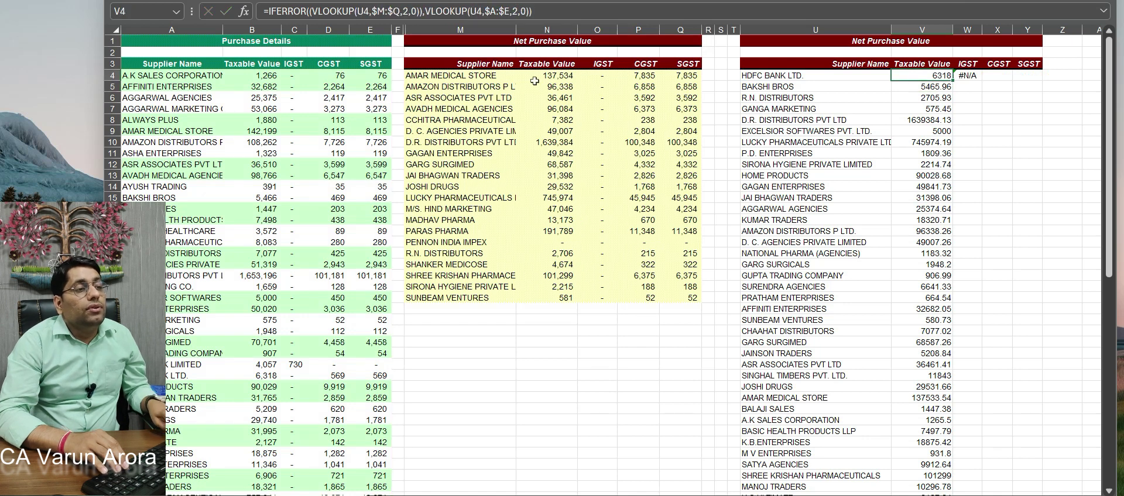
key(Right)
key(F2)
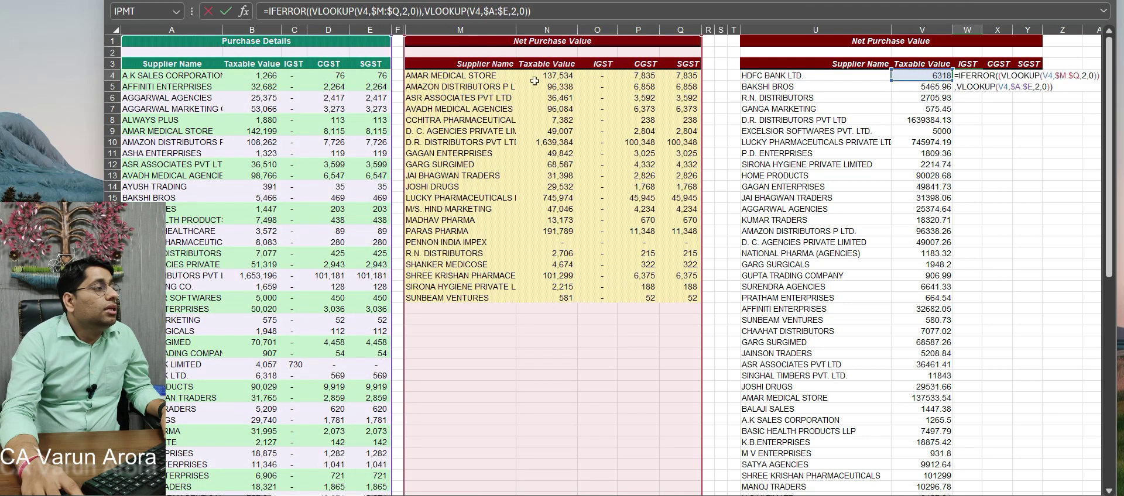
click(226, 11)
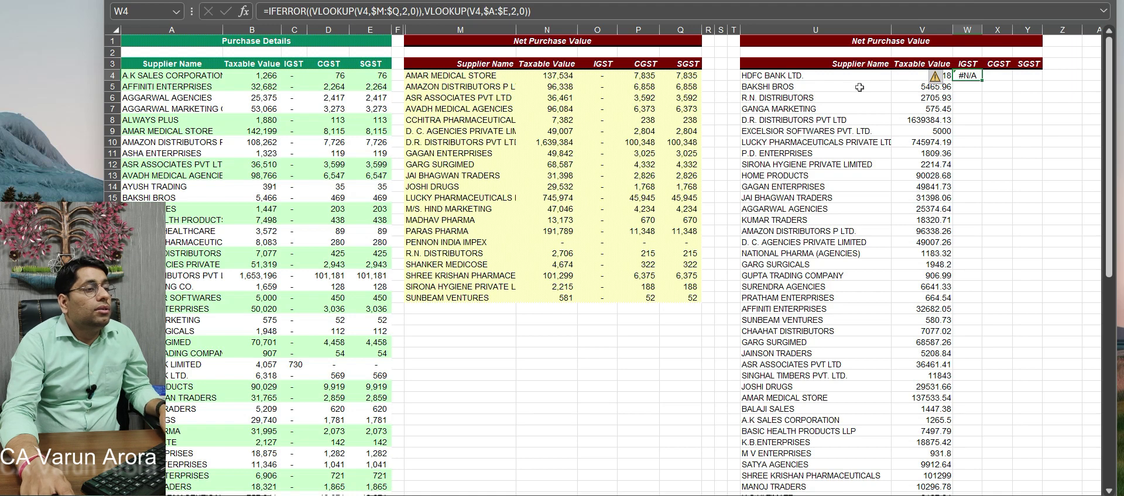
Lock column U as $U4 in V4's first VLOOKUP, keeping the column index at 2
click(910, 78)
key(F2)
key(Escape)
key(F2)
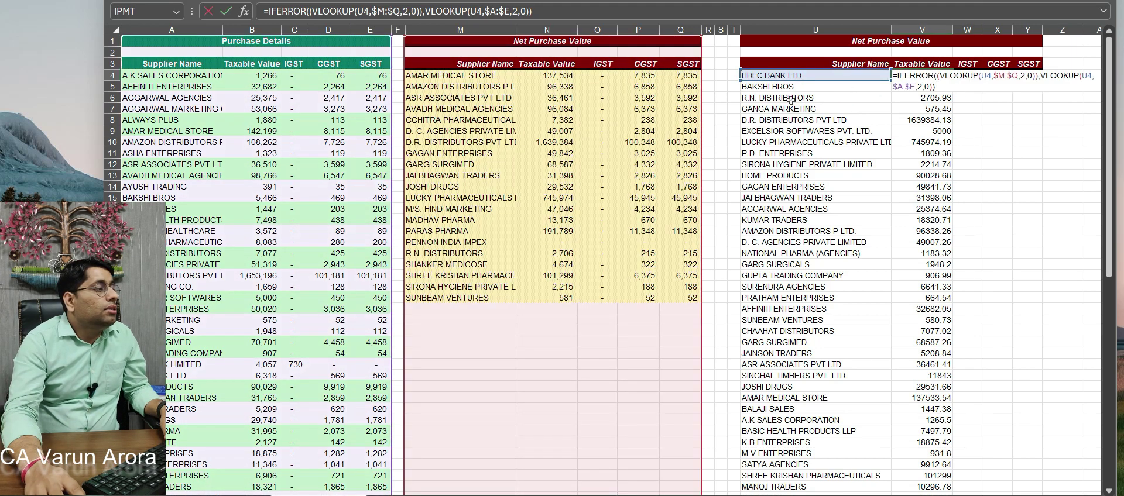
click(359, 11)
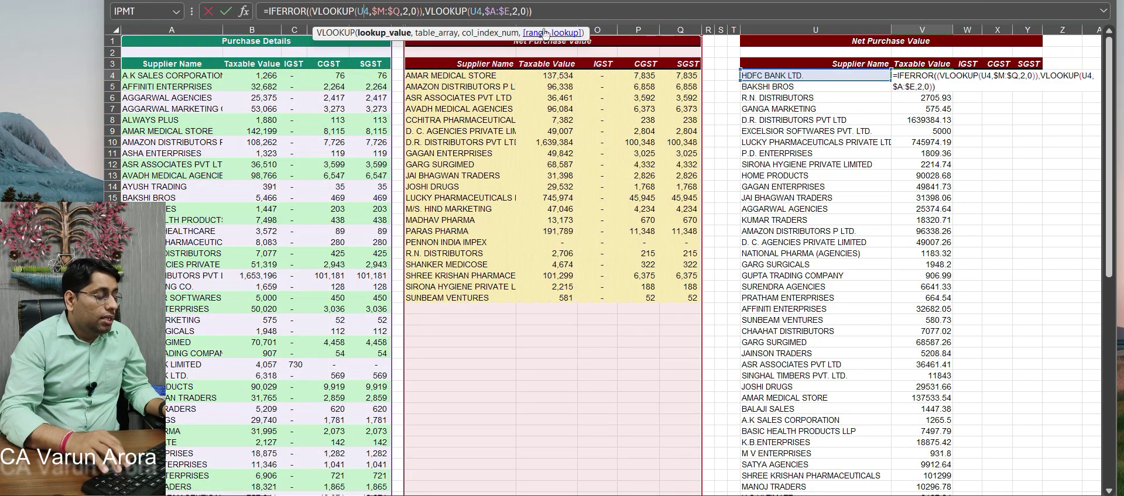
text($)
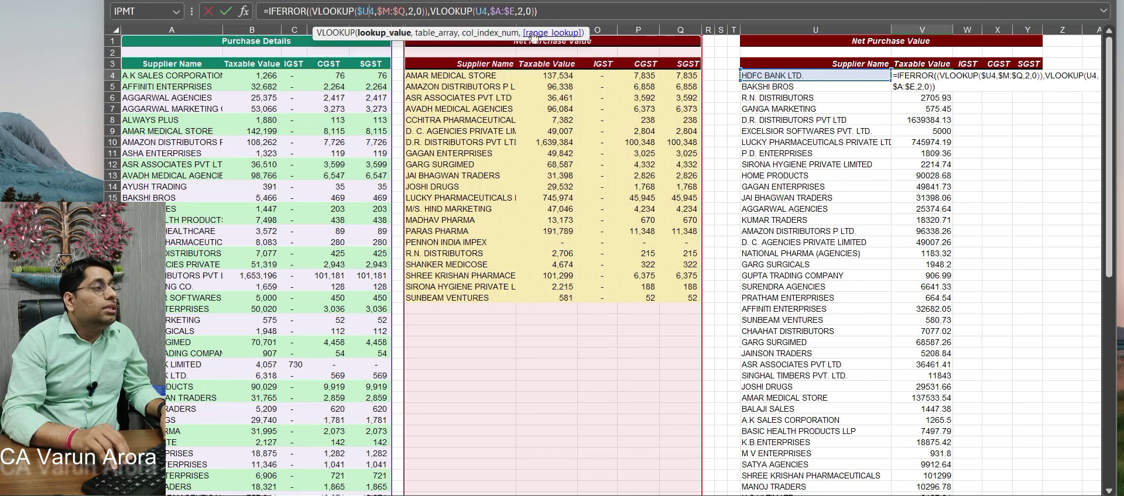
Lock column U as $U4 in V4's second VLOOKUP and commit the formula
key(Right)
key(Right)
key(Right)
key(Right)
key(Right)
key(Right)
key(Right)
key(Right)
key(Right)
key(Right)
key(Right)
key(Right)
key(Right)
key(Right)
key(Right)
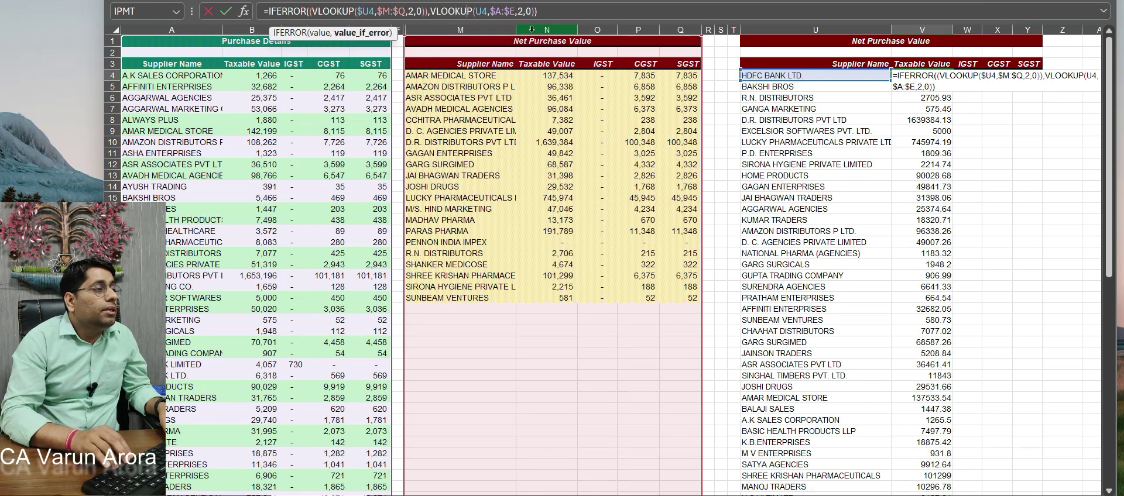
key(Right)
key(Right)
text($)
key(ctrl+Return)
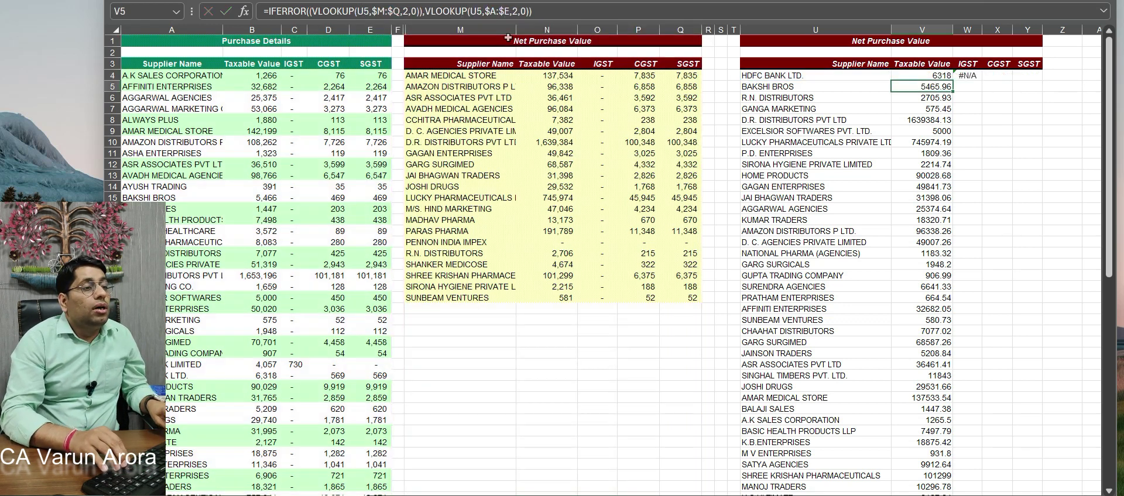
Copy the V4 formula into W4 under IGST and set the column index of both VLOOKUPs to 3
key(Right)
key(ctrl+r)
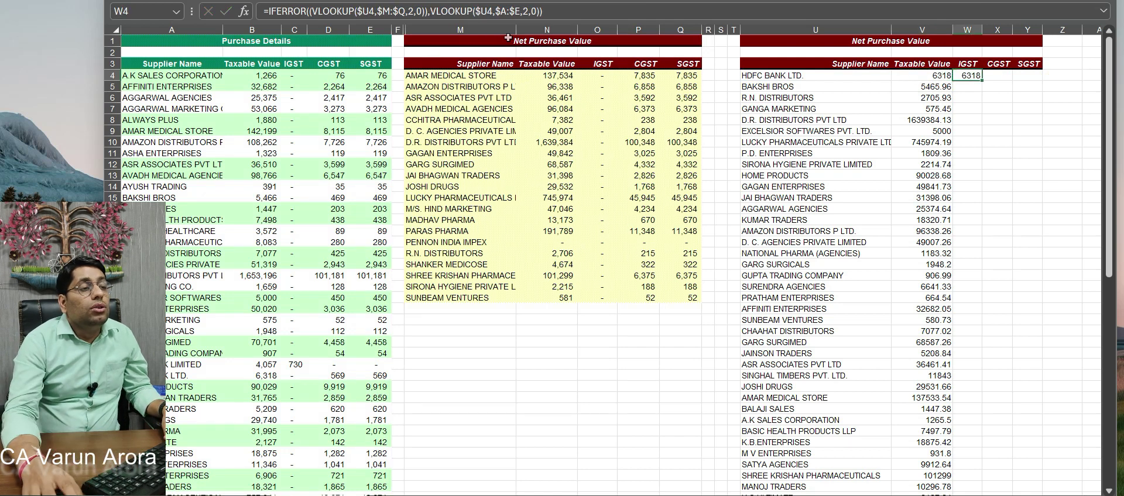
key(F2)
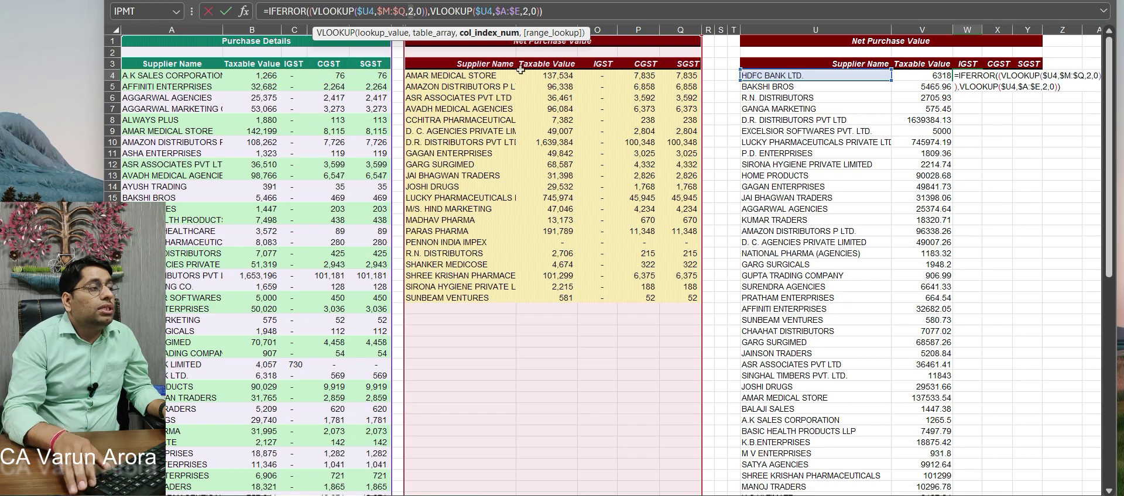
key(Return)
key(Up)
key(F2)
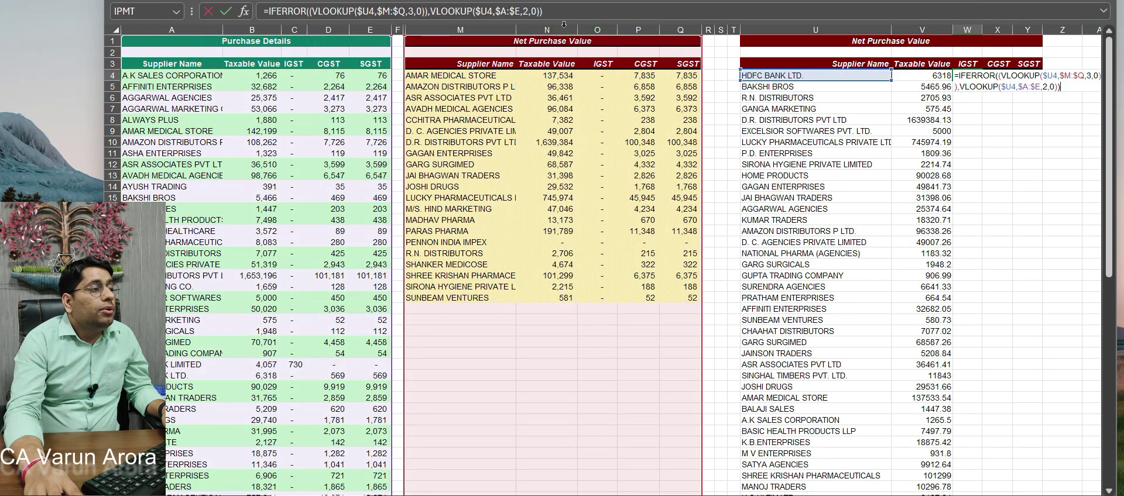
key(Delete)
text(3)
key(ctrl+Return)
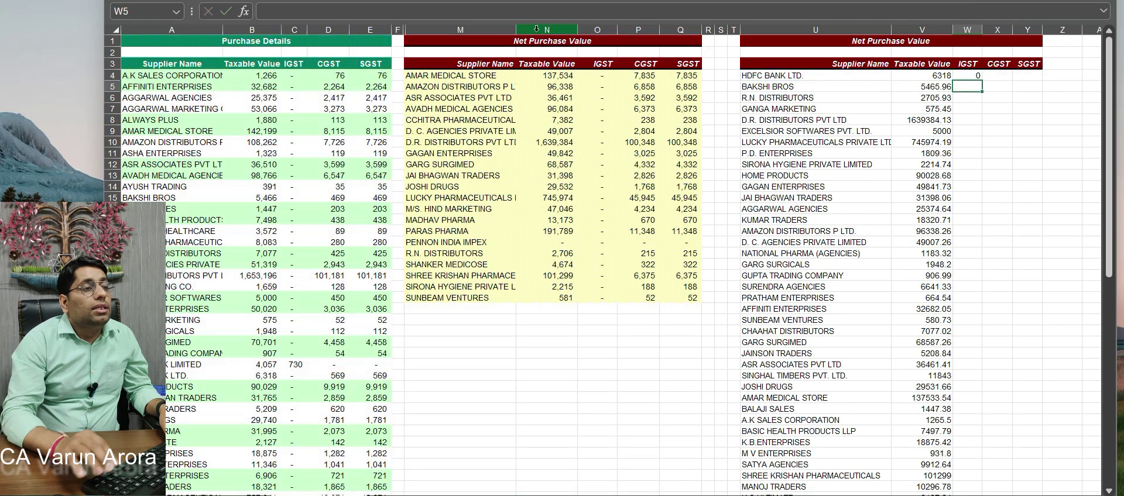
Copy the W4 formula into X4 under CGST and Y4 under SGST
key(ctrl+c)
click(996, 77)
key(ctrl+v)
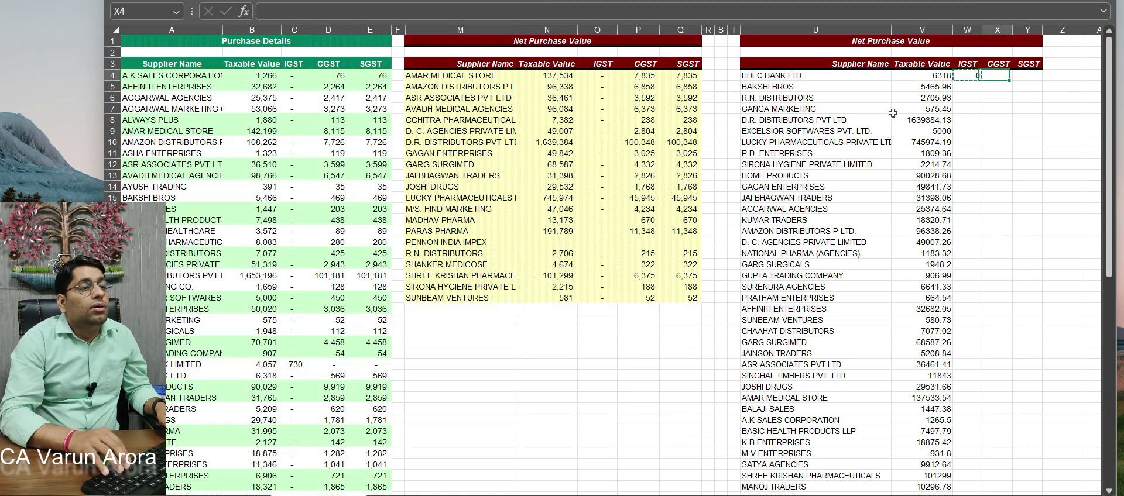
key(Escape)
key(Right)
key(Left)
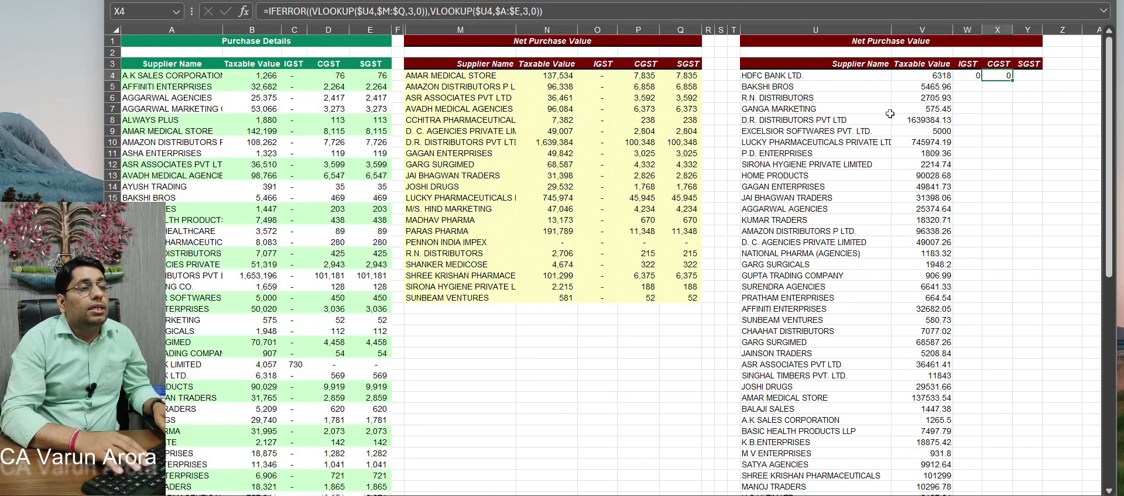
key(ctrl+c)
key(Right)
key(Return)
Set the column index of both VLOOKUPs in X4 under CGST to 4
key(Left)
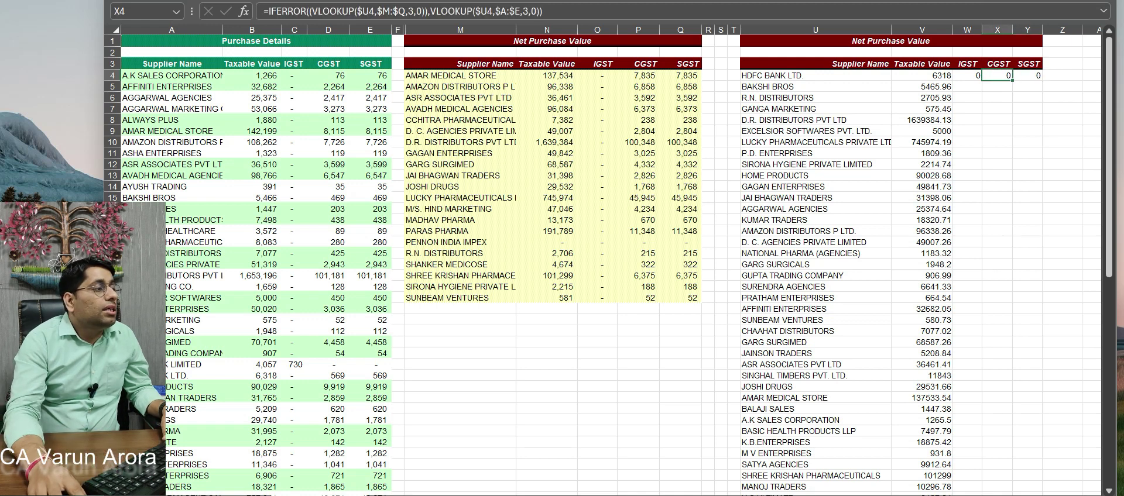
click(413, 13)
key(BackSpace)
text(4)
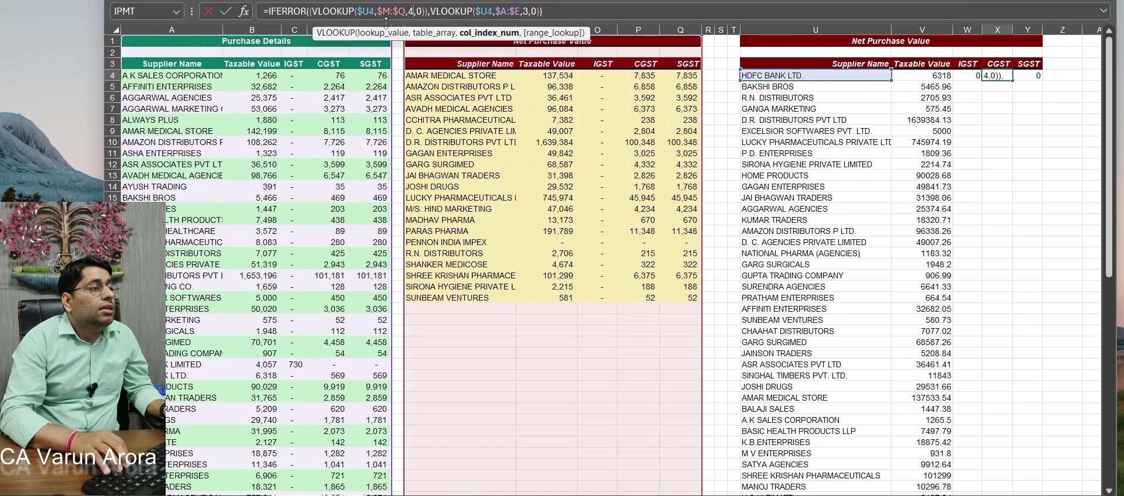
key(Left)
key(Left)
key(Left)
text(4)
key(ctrl+Return)
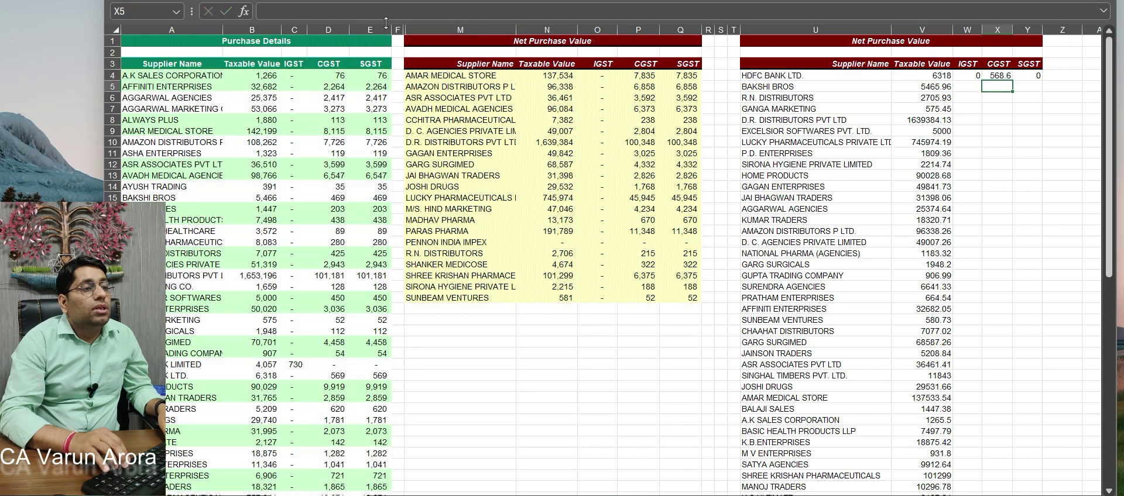
Set the column index of both VLOOKUPs in Y4 under SGST to 4
key(Right)
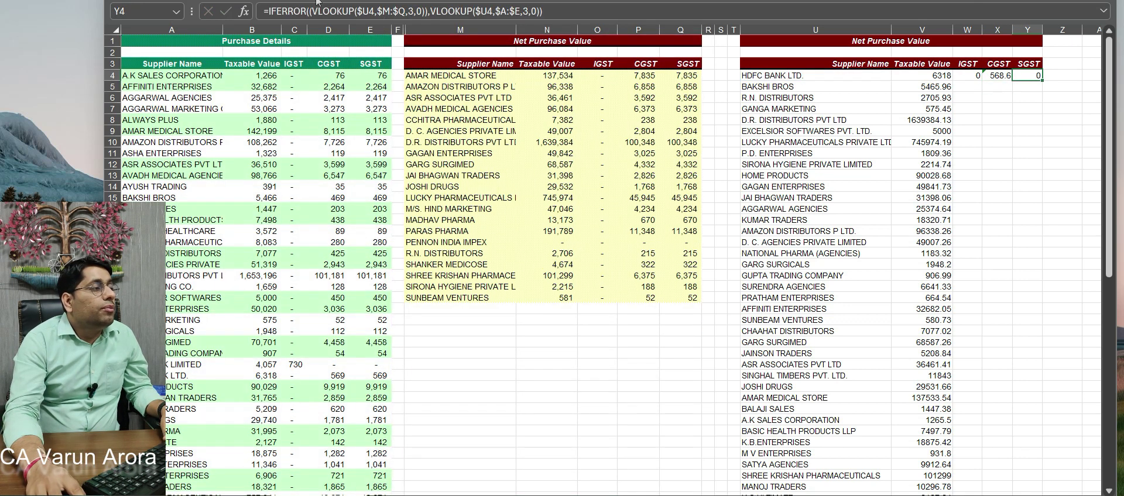
click(415, 18)
key(BackSpace)
text(4)
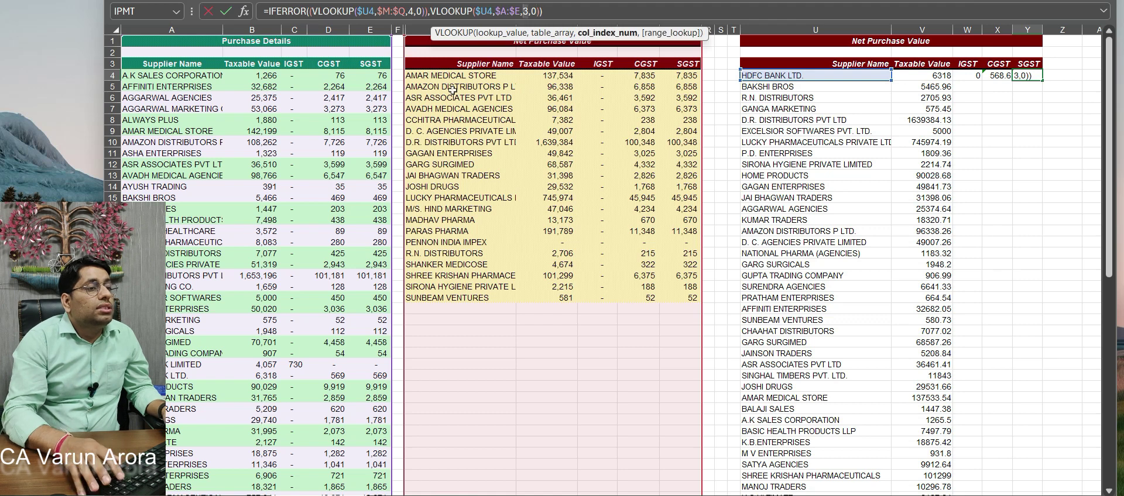
text(4)
key(Return)
Fill the W4:Y4 formulas down to the last supplier and autofit the width of the CGST column
key(Up)
key(Left)
key(Left)
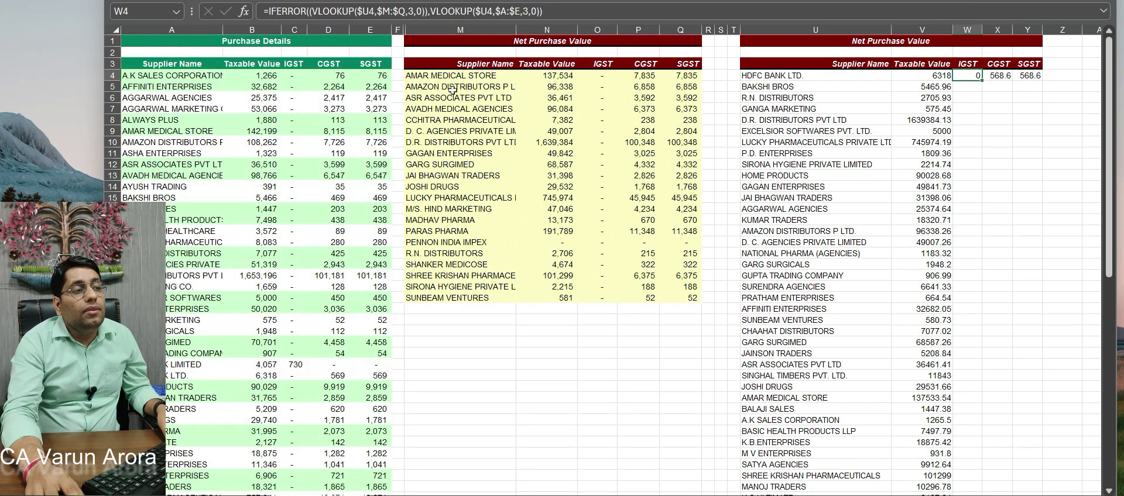
key(shift+Right)
key(shift+Right)
double_click(1044, 82)
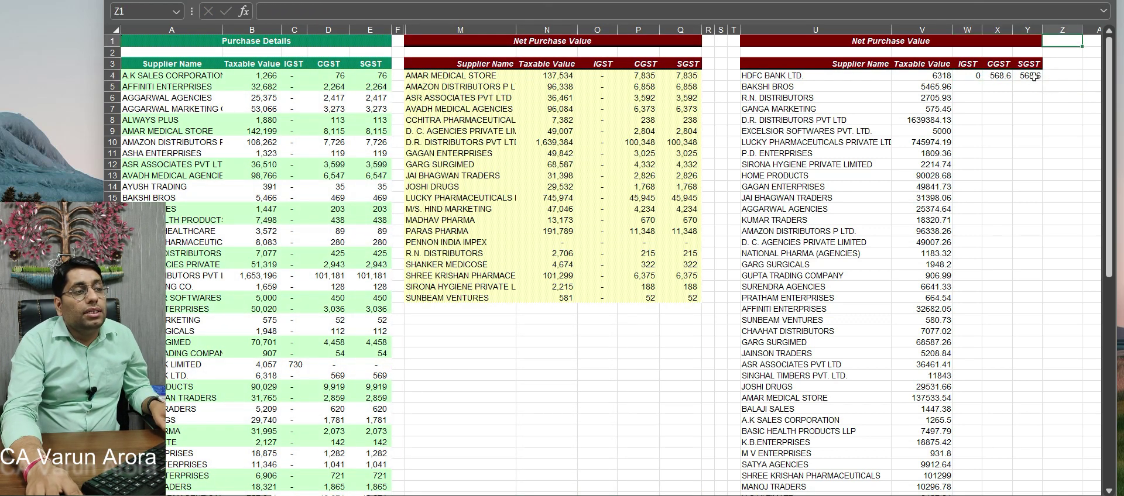
drag(972, 76, 1033, 77)
double_click(1042, 81)
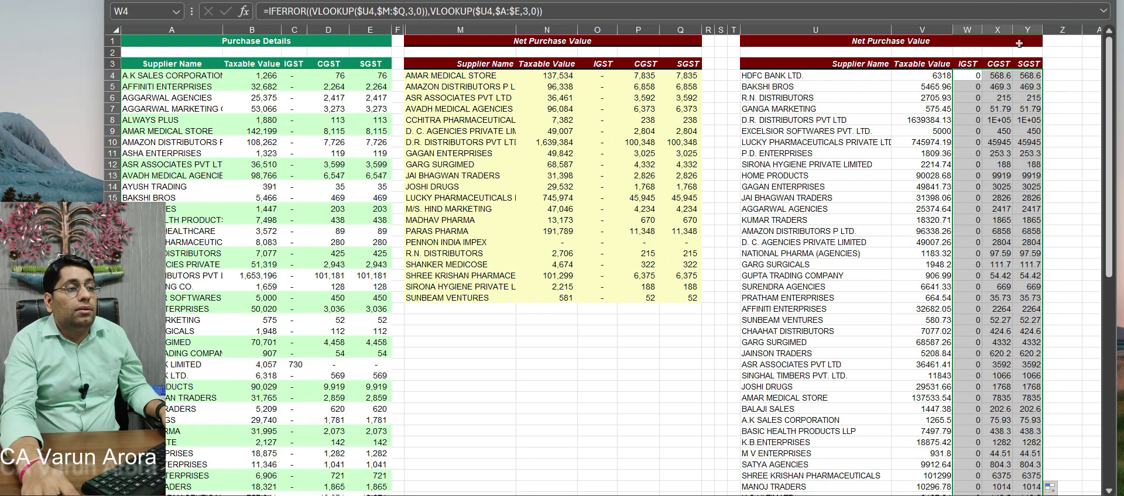
double_click(1013, 30)
click(1004, 131)
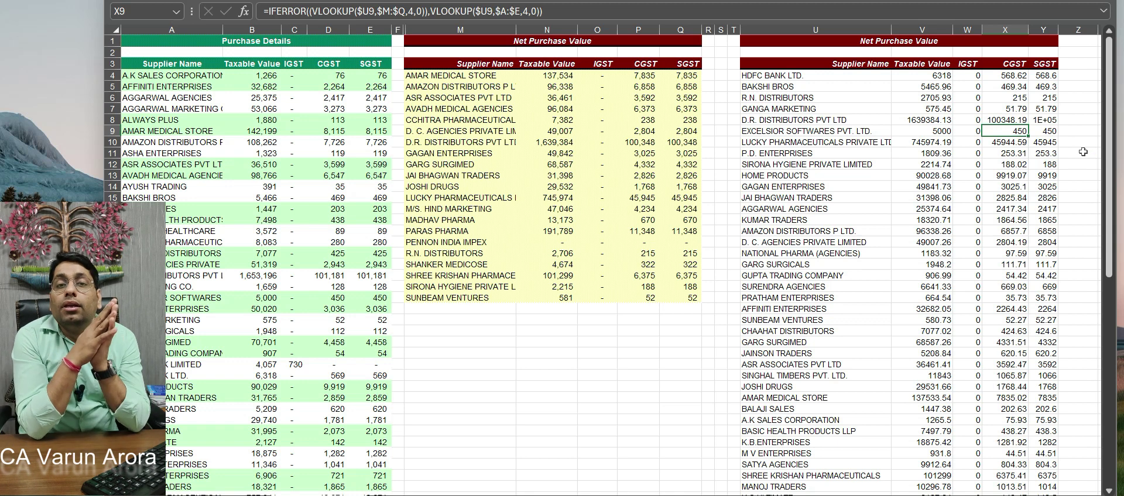